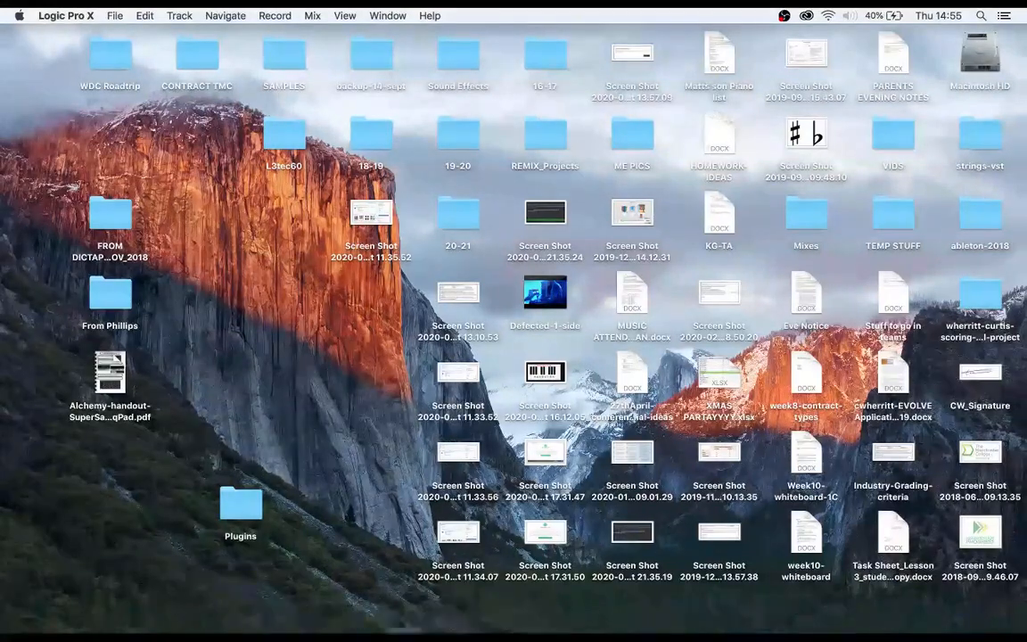
- Start a new empty project containing one software instrument track
mouse_move(216, 629)
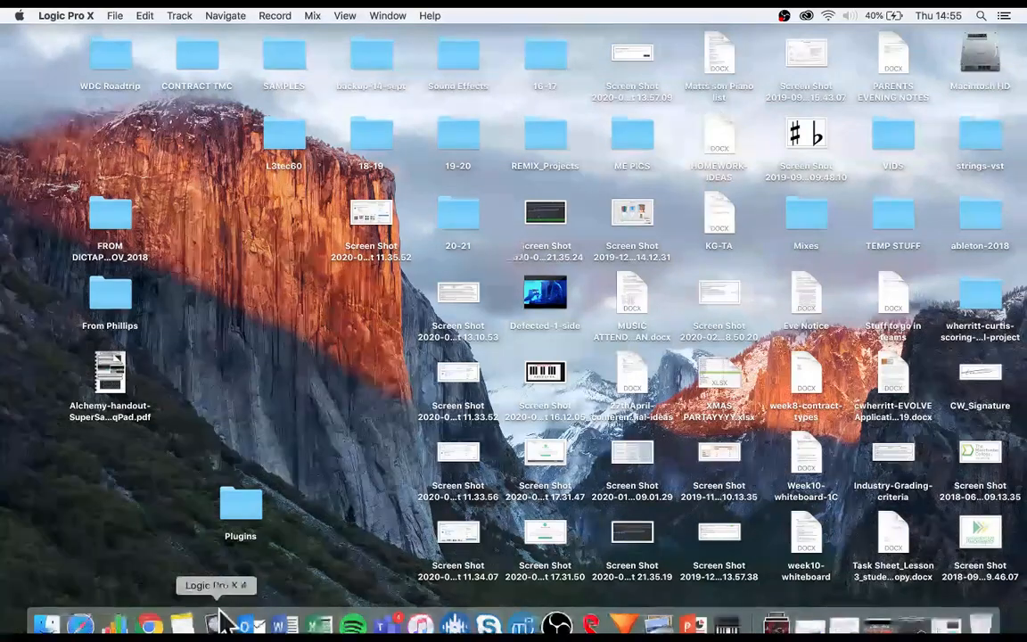
click(114, 16)
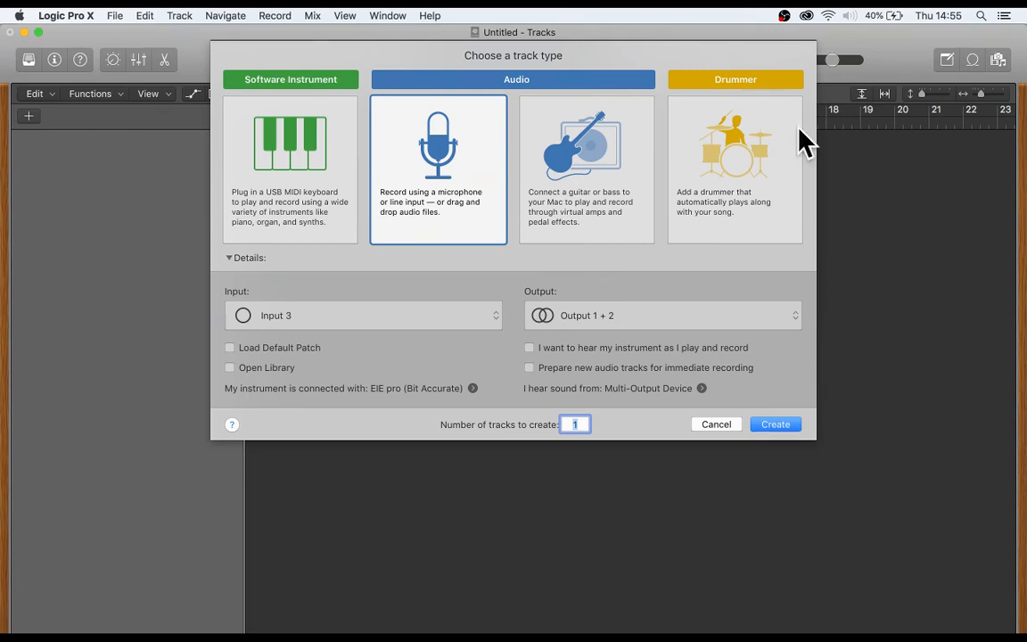
click(294, 166)
click(783, 461)
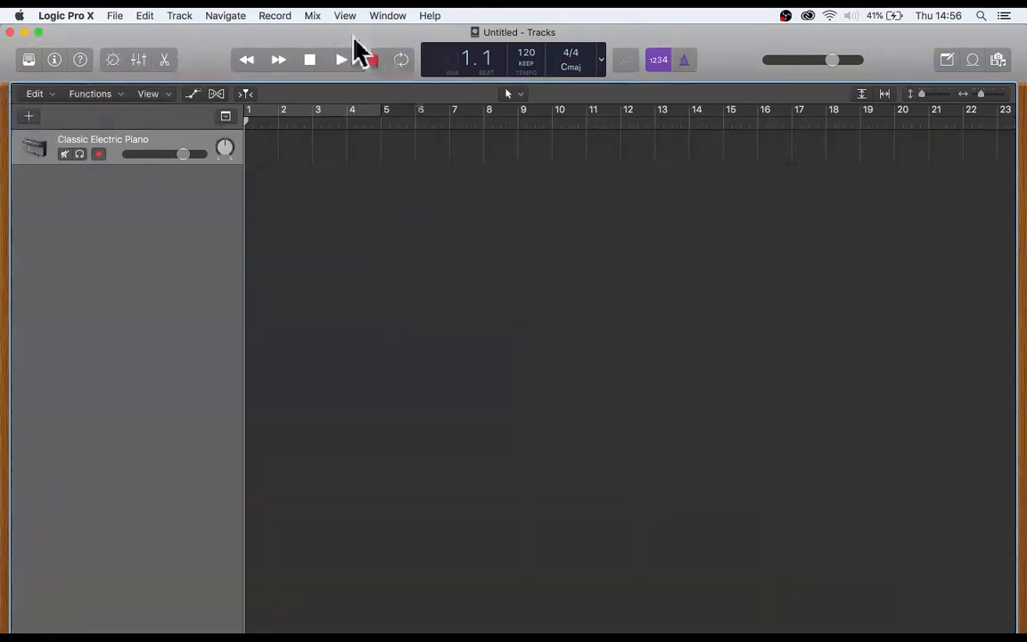
- Turn on Show Advanced Tools in the preferences and enable all of its additional options
click(67, 15)
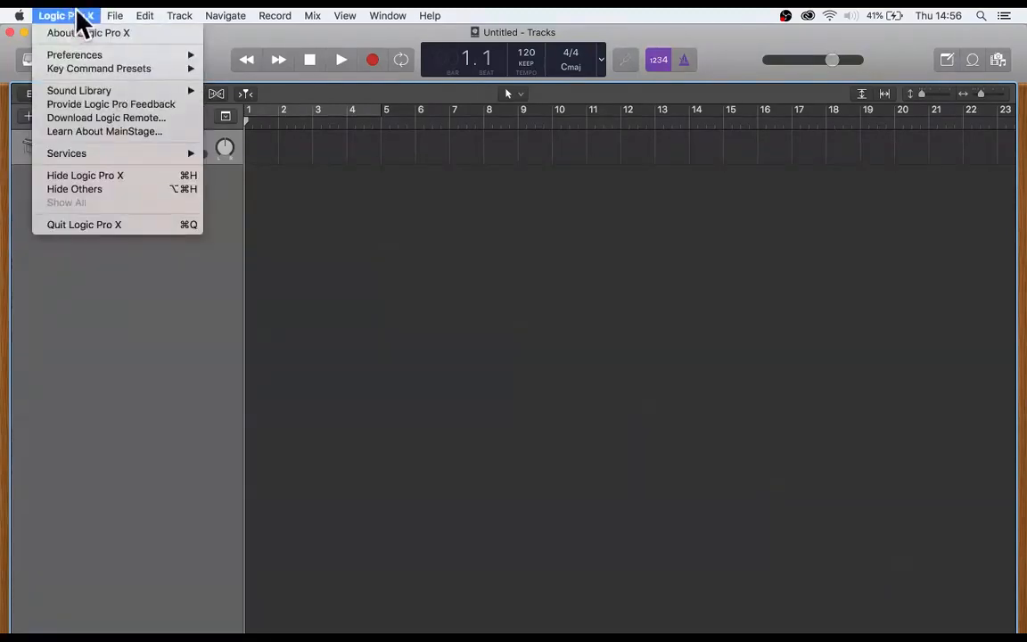
mouse_move(78, 51)
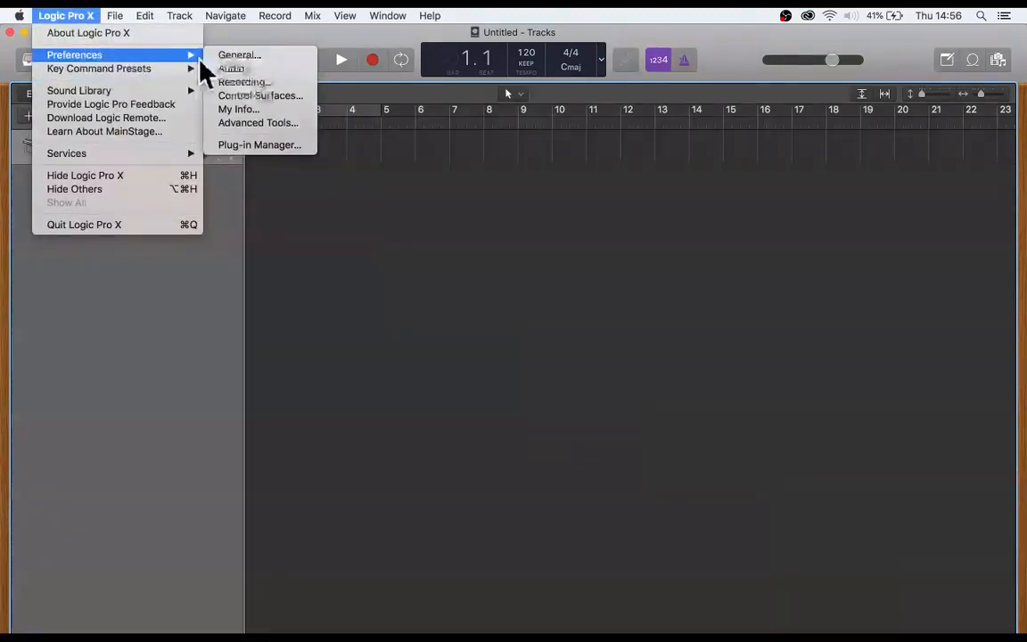
click(264, 125)
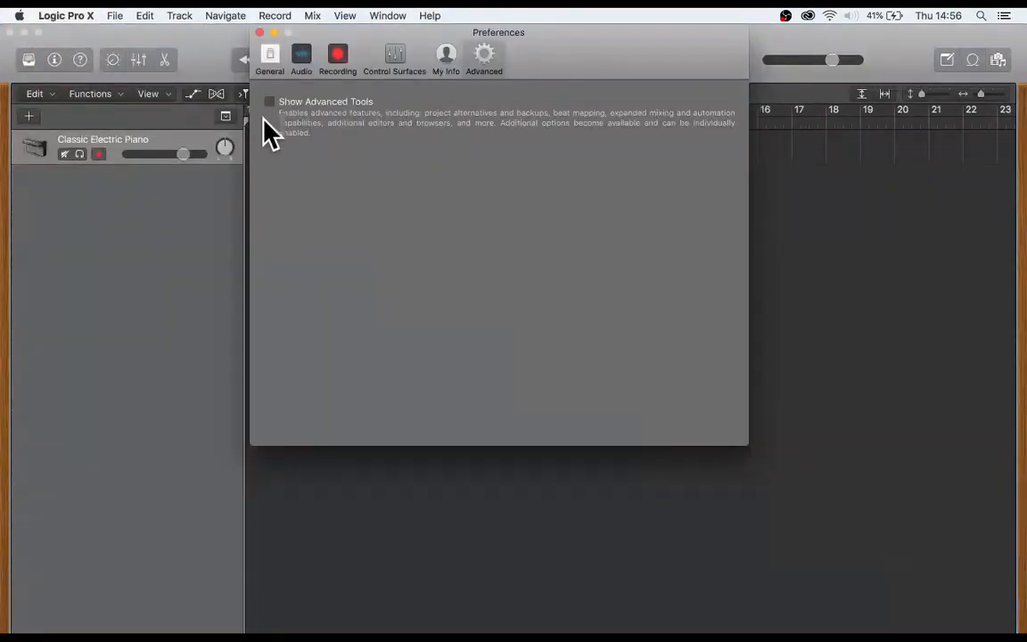
click(269, 101)
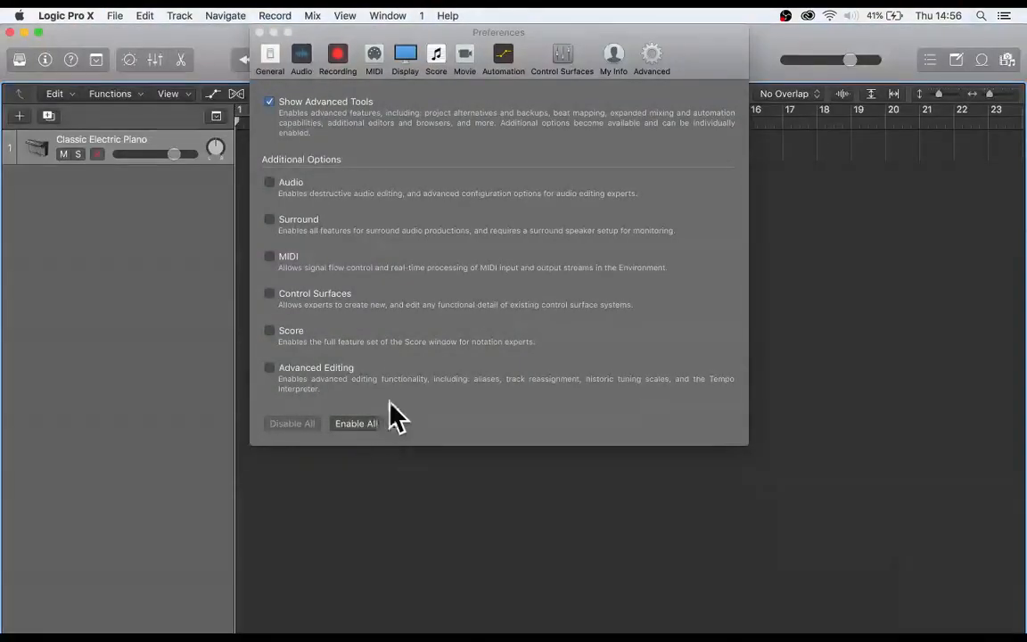
click(371, 424)
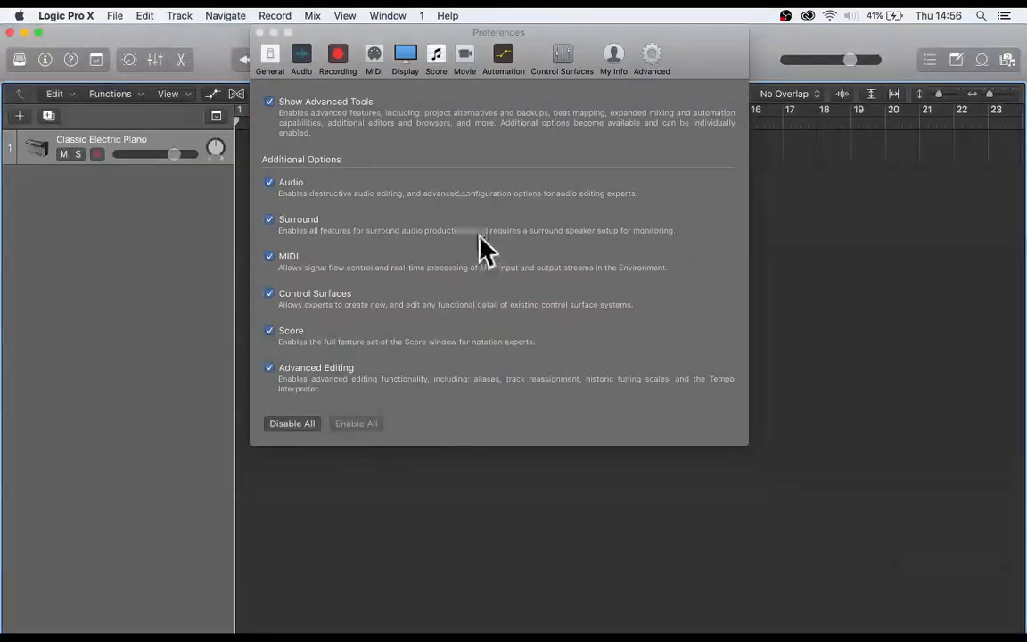
click(259, 32)
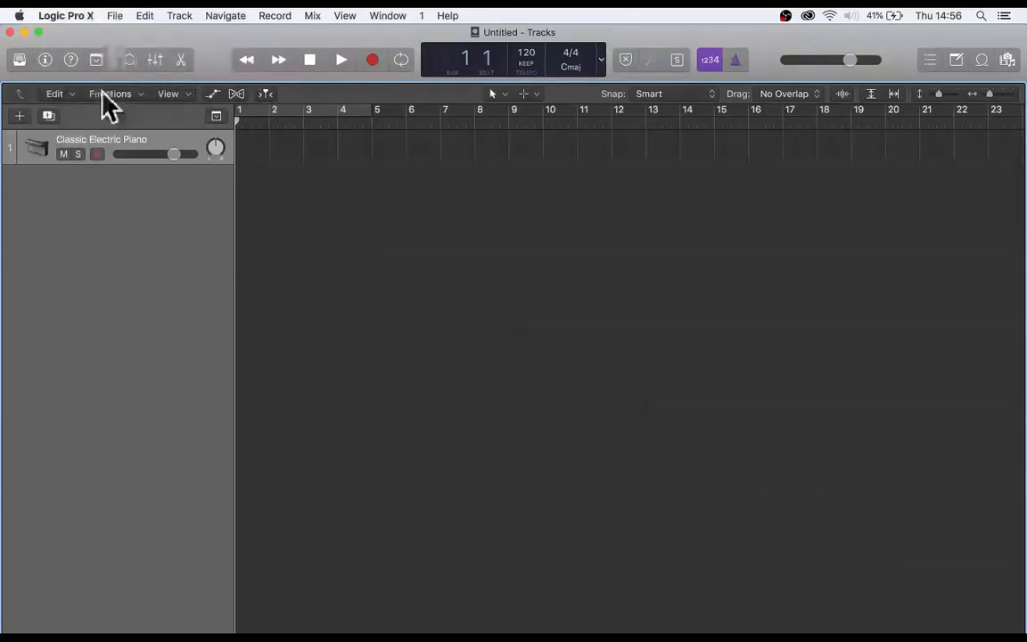
- Check the output device choices in the audio device preferences, keeping Multi-Output Device selected
click(69, 18)
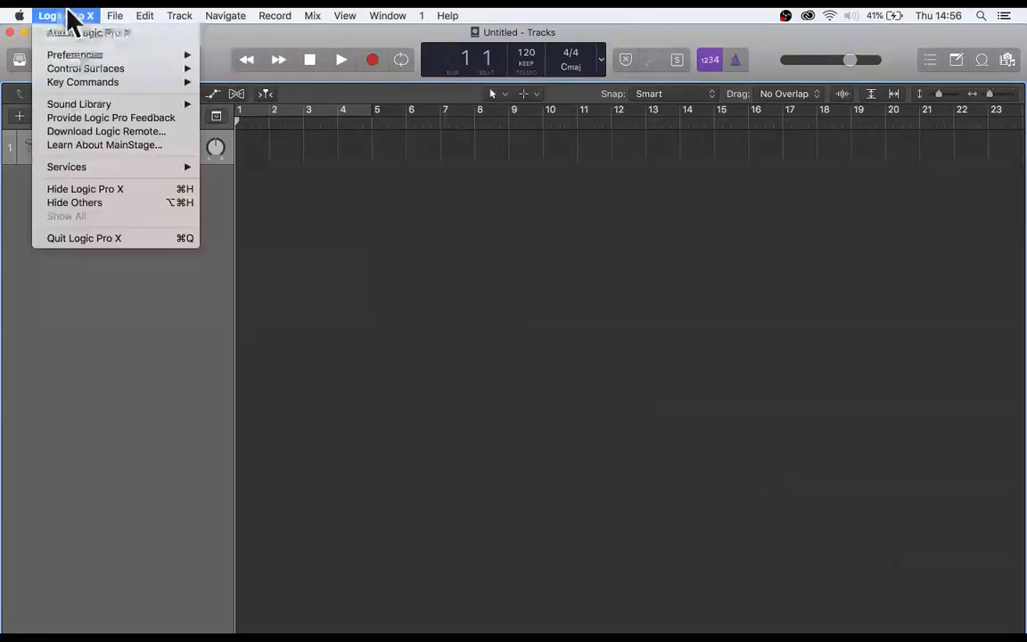
mouse_move(80, 55)
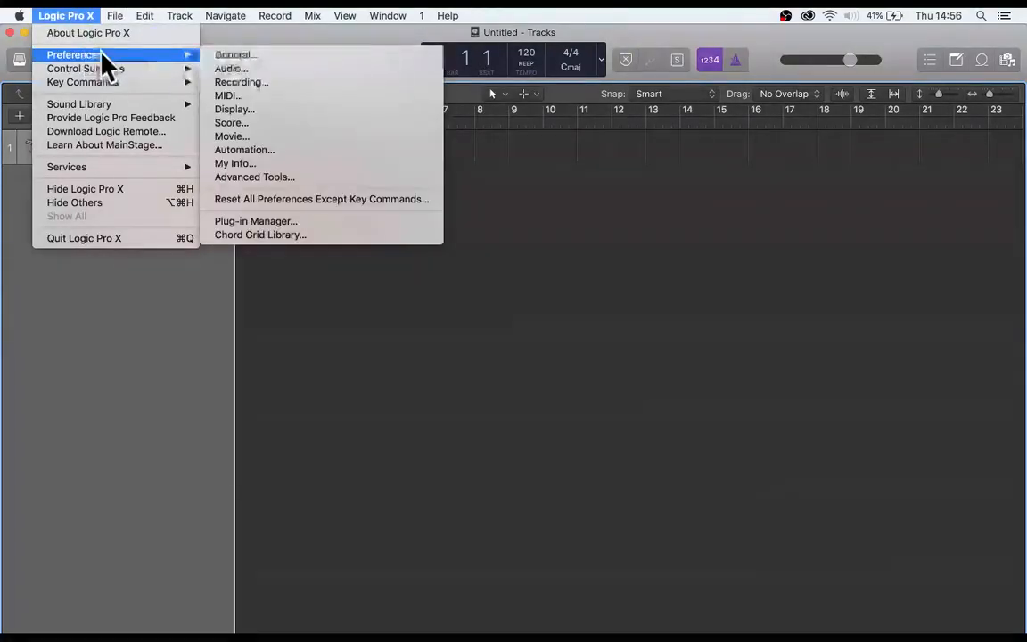
click(264, 69)
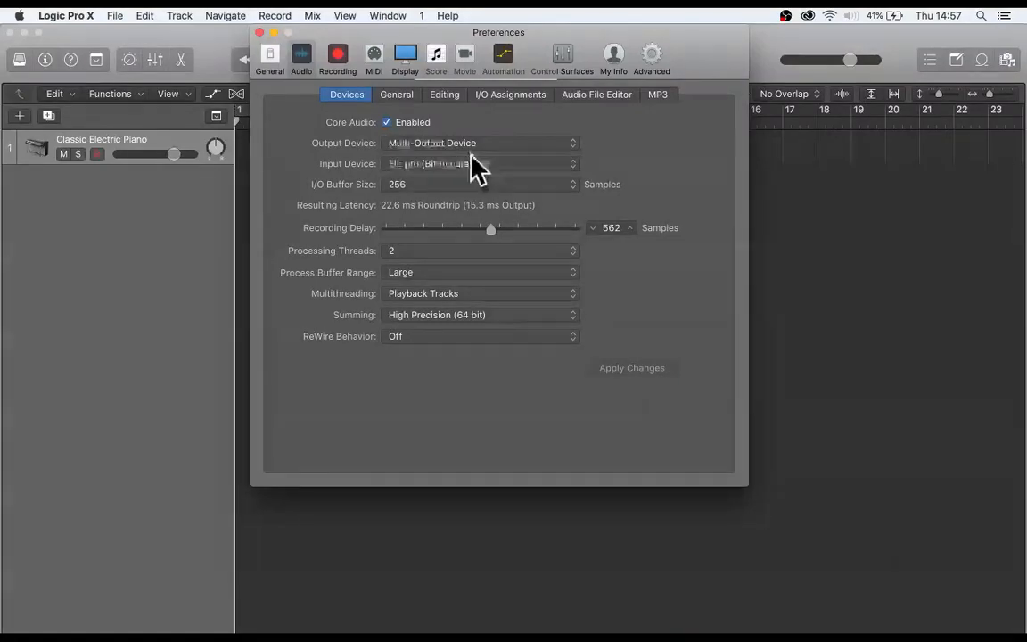
click(443, 144)
click(455, 145)
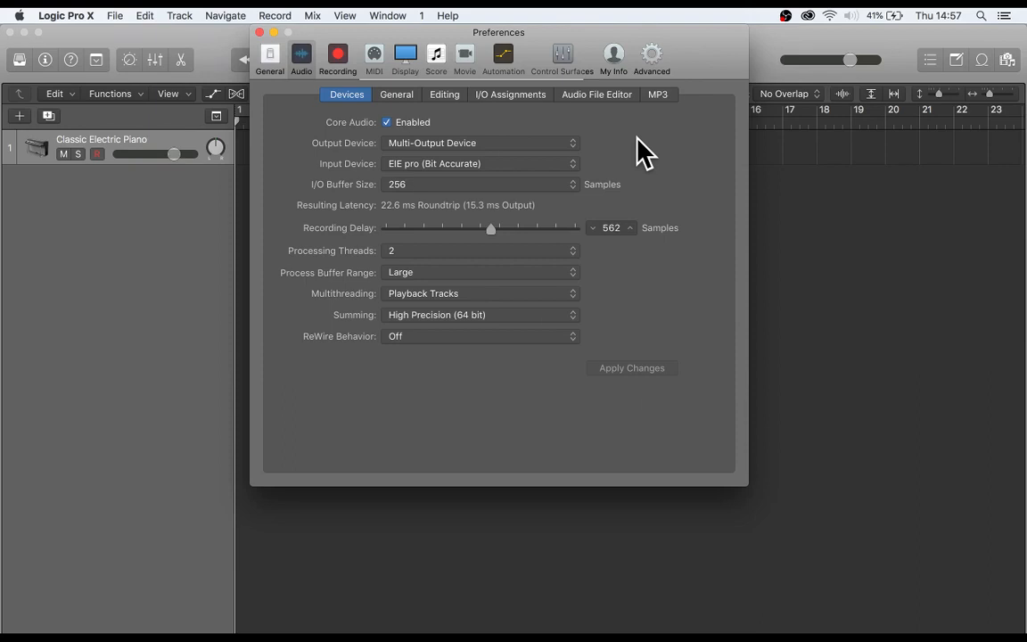
click(259, 33)
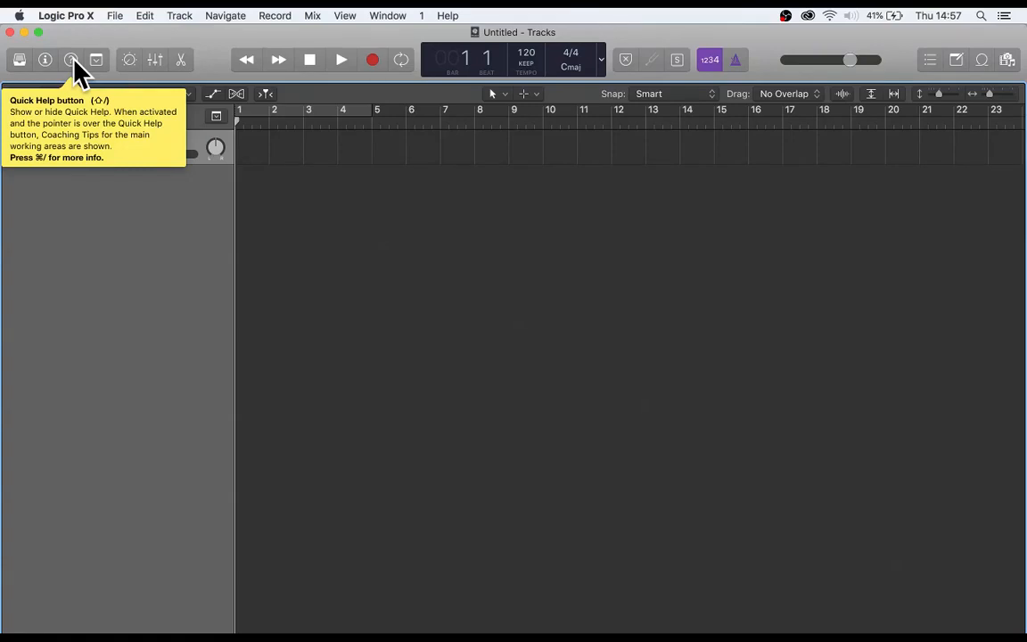
- Show the Inspector with its Region and Track sections collapsed, trying out Quick Help and leaving it off
click(72, 60)
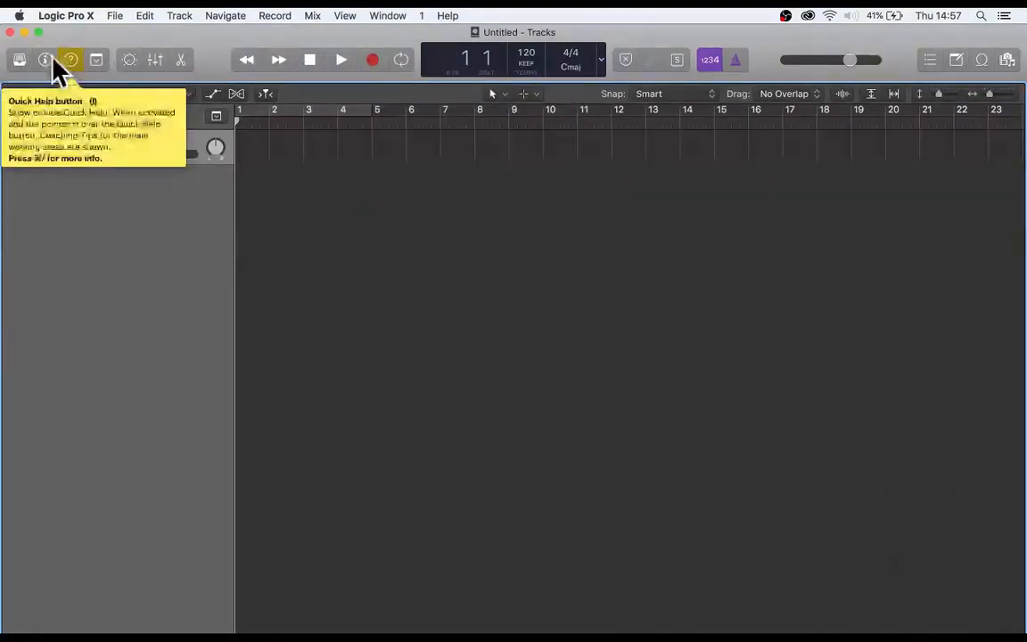
click(45, 58)
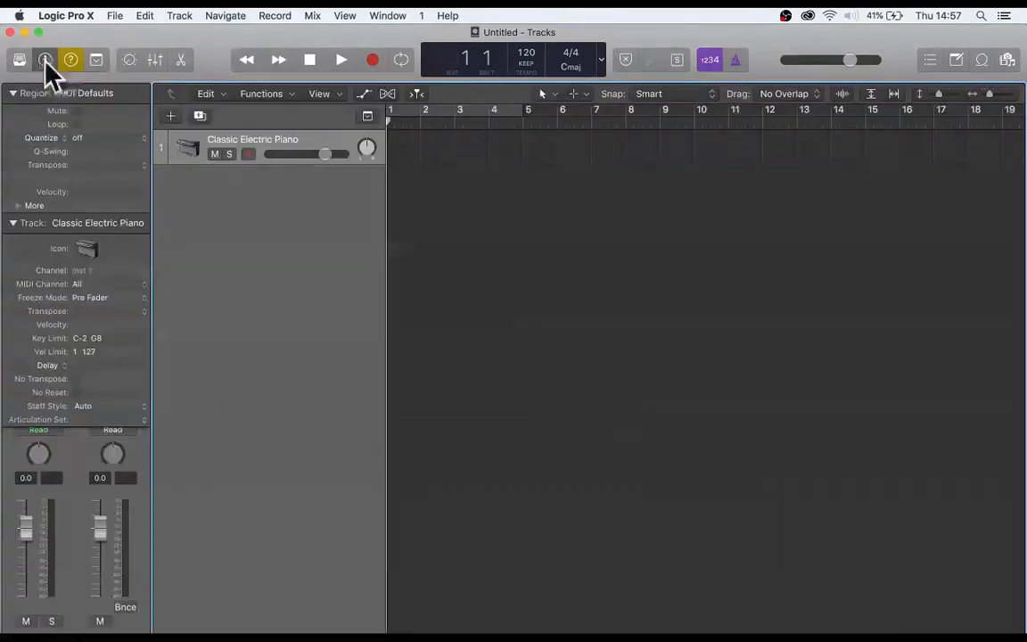
click(13, 93)
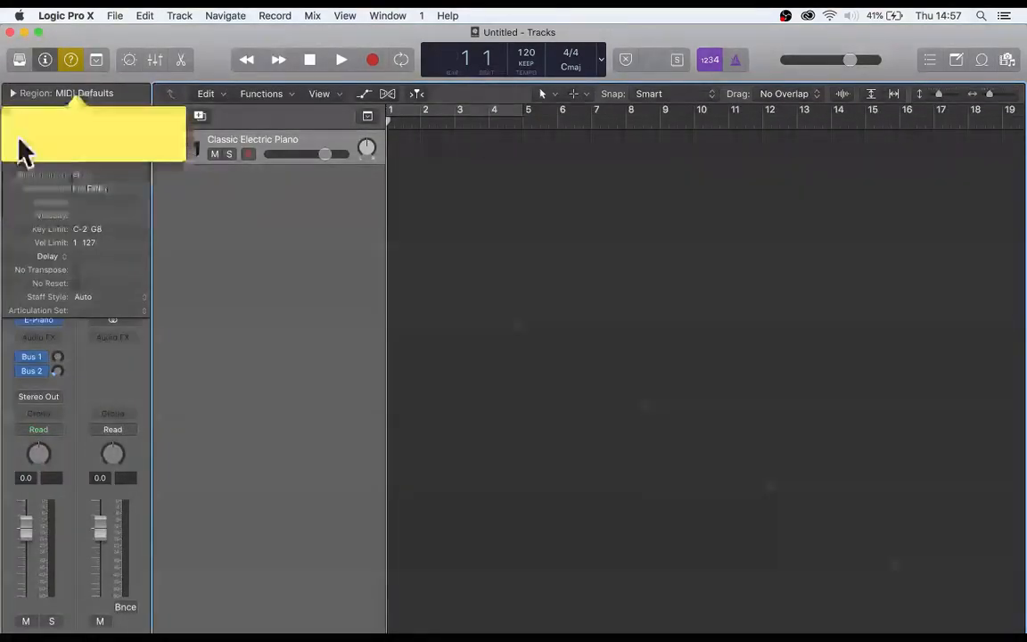
click(13, 111)
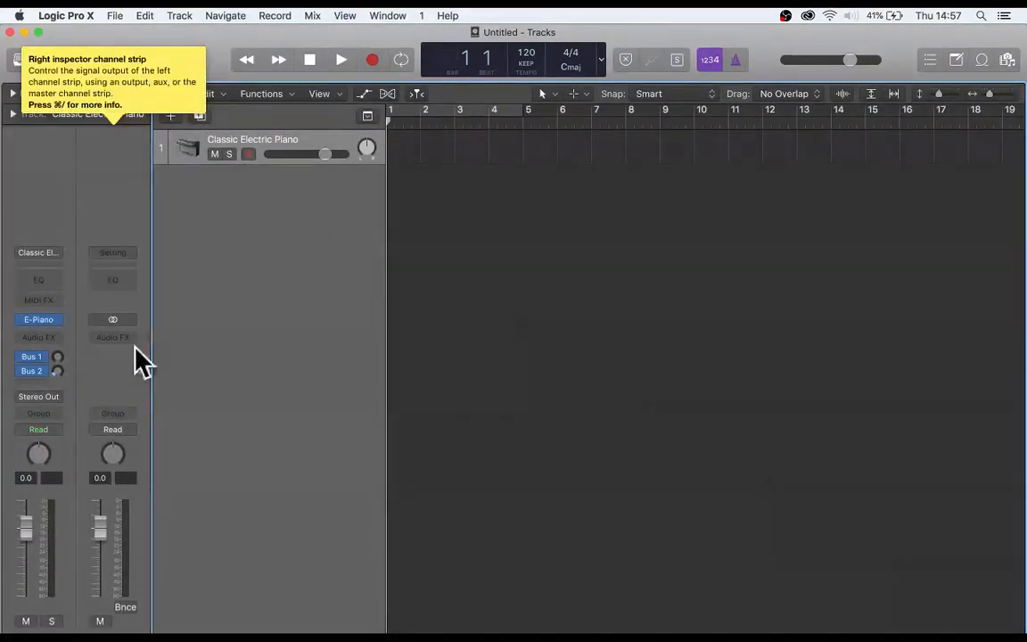
click(71, 60)
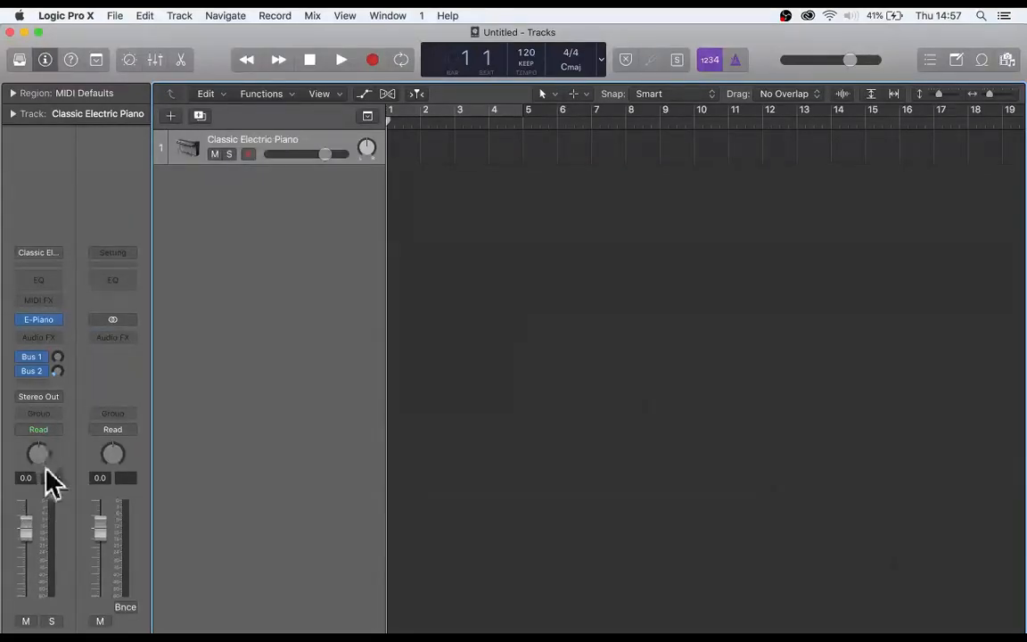
drag(39, 453, 39, 428)
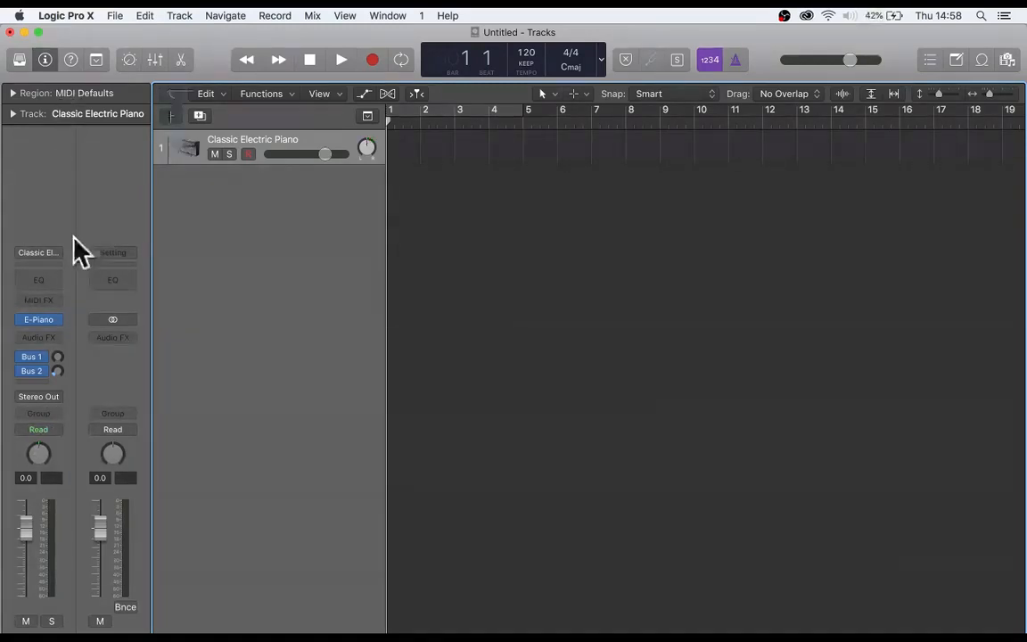
- Load the Marimba patch from the Library's Mallet category onto the instrument track
click(20, 57)
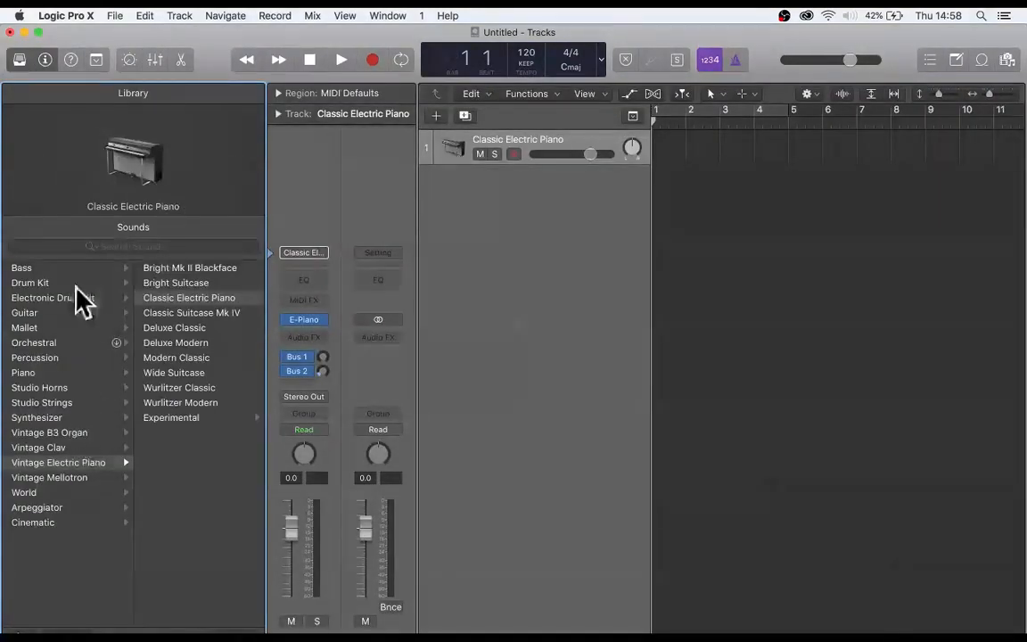
click(36, 327)
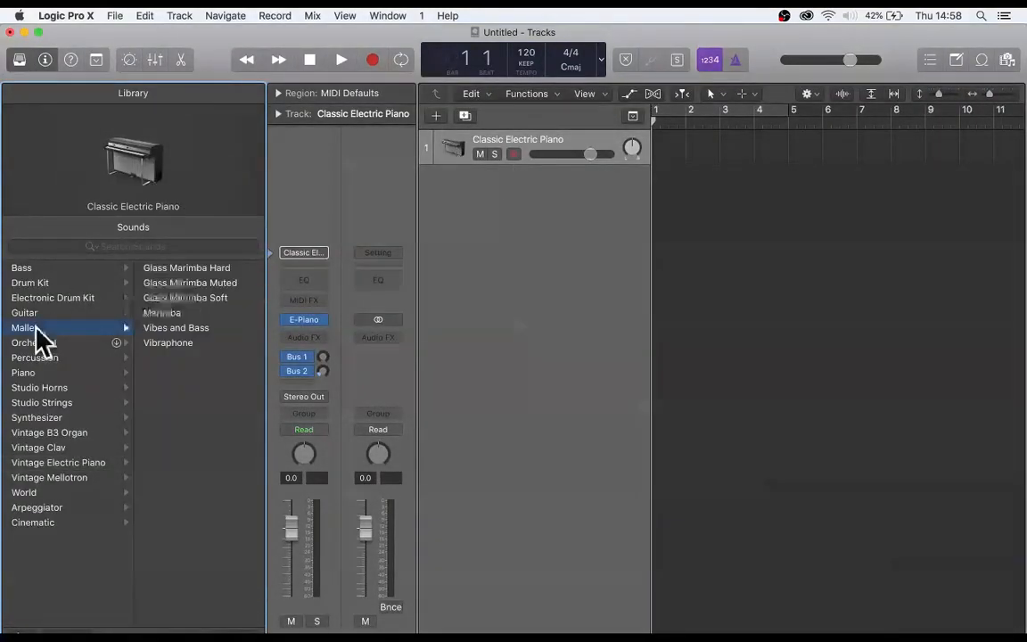
click(165, 313)
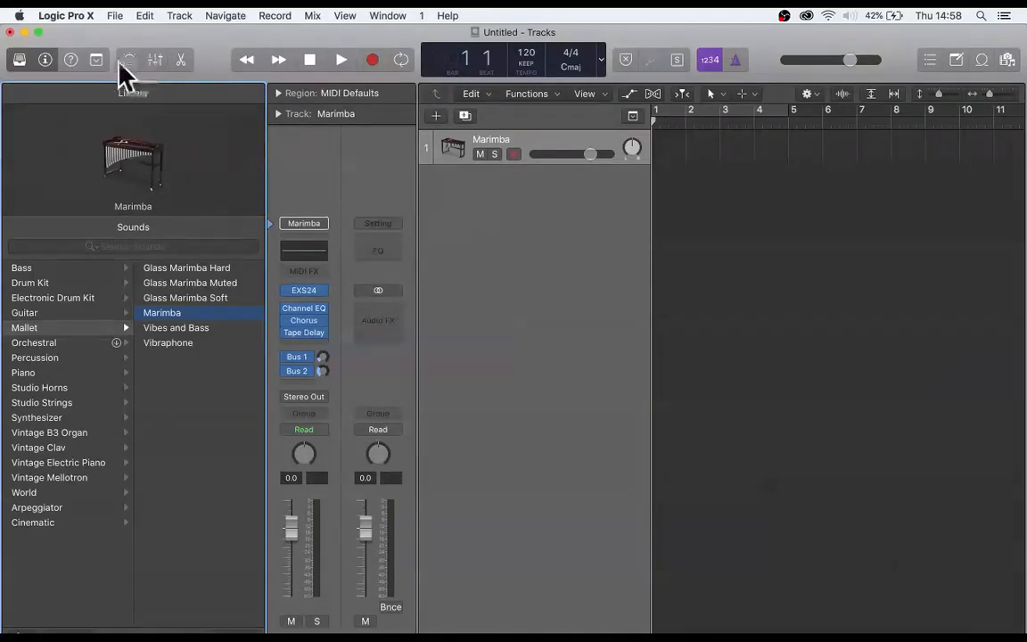
- Look over the Mixer and Smart Controls for the Marimba track, closing them and the Library when done
click(154, 61)
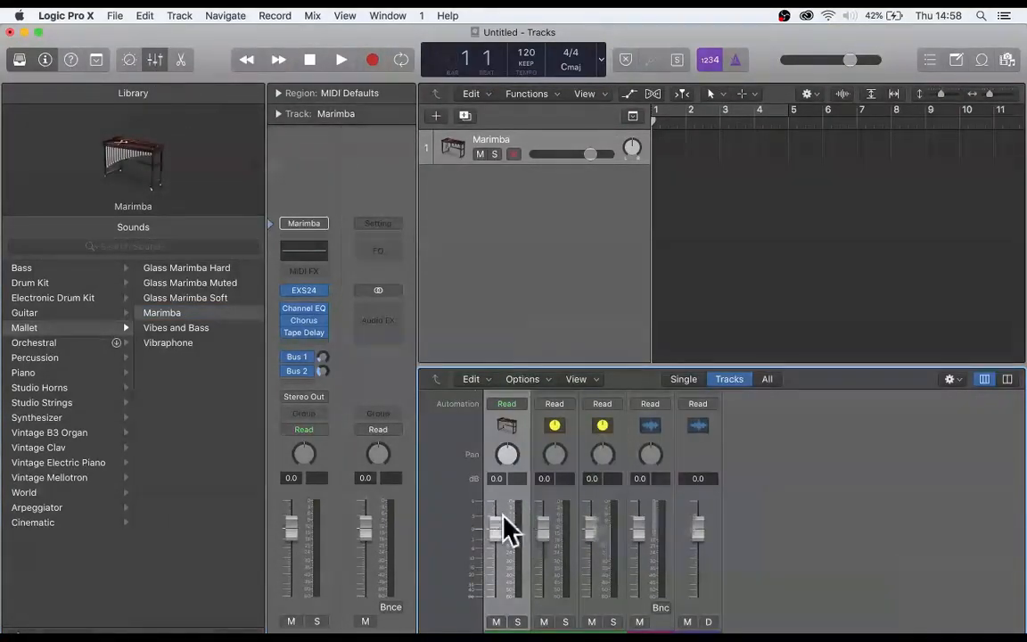
scroll(803, 477, up, 5)
scroll(813, 481, down, 5)
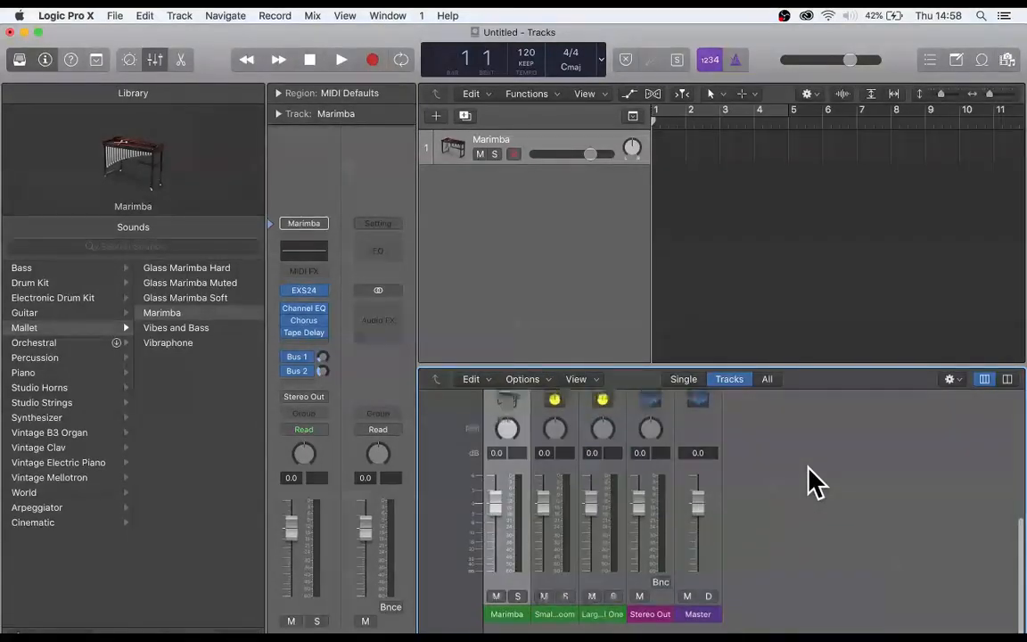
click(131, 60)
click(155, 60)
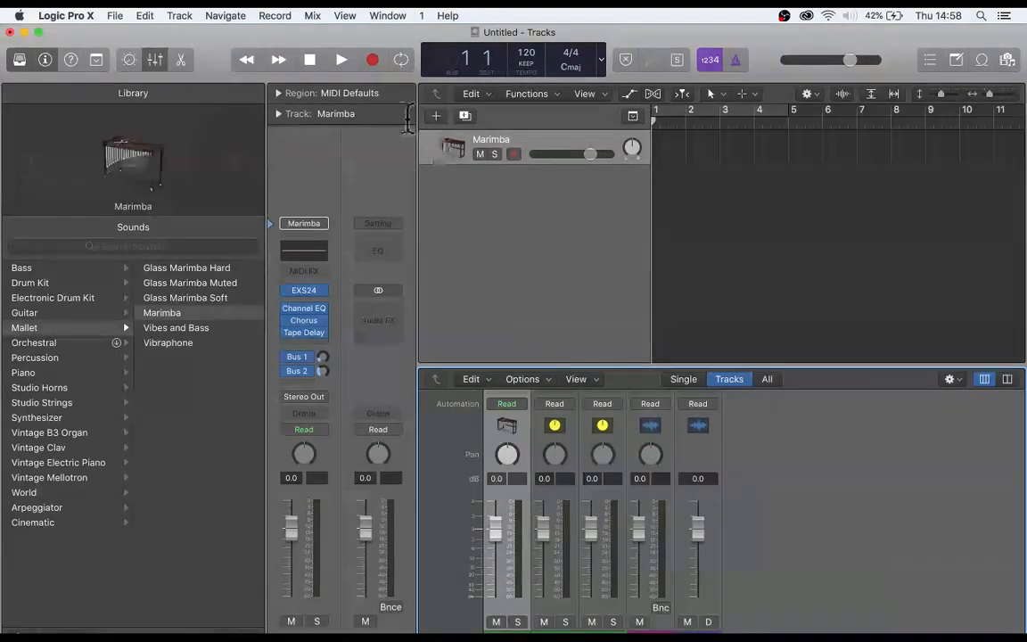
click(157, 61)
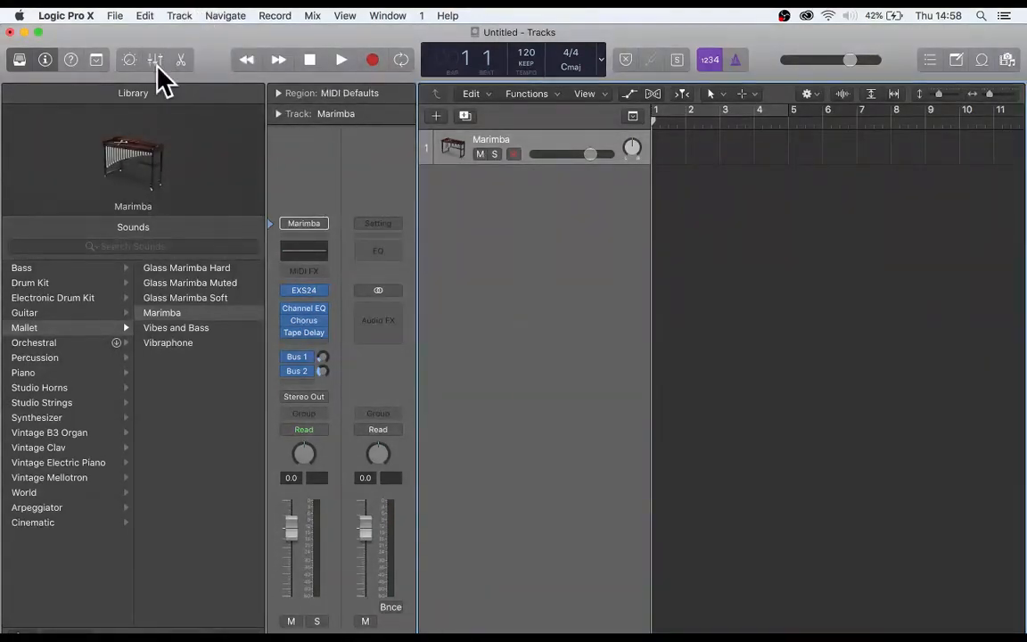
key(y)
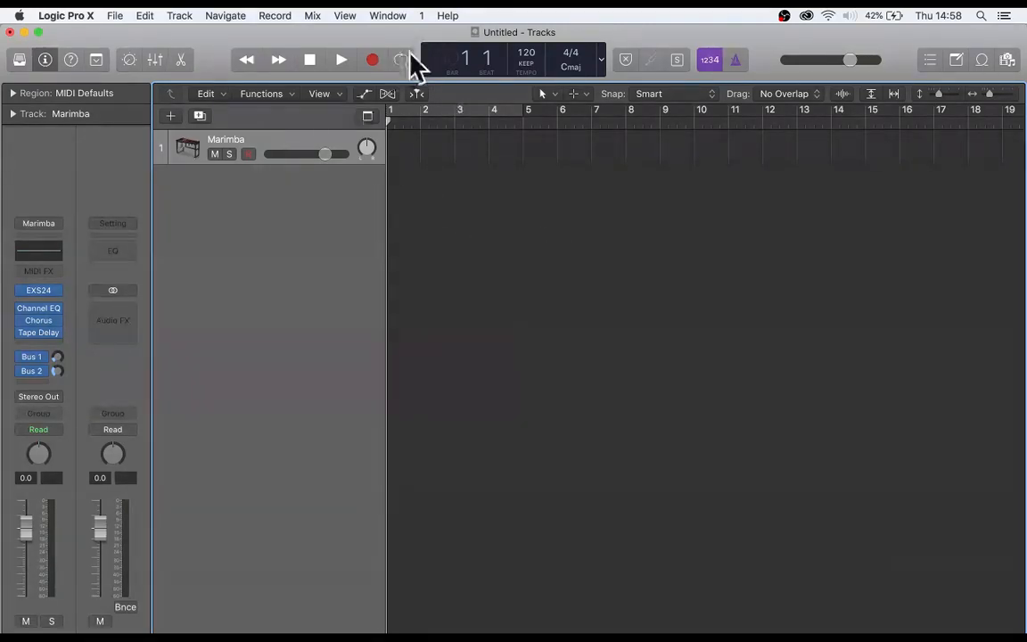
- Add one audio track using Input 3 and Output 1 + 2
click(172, 119)
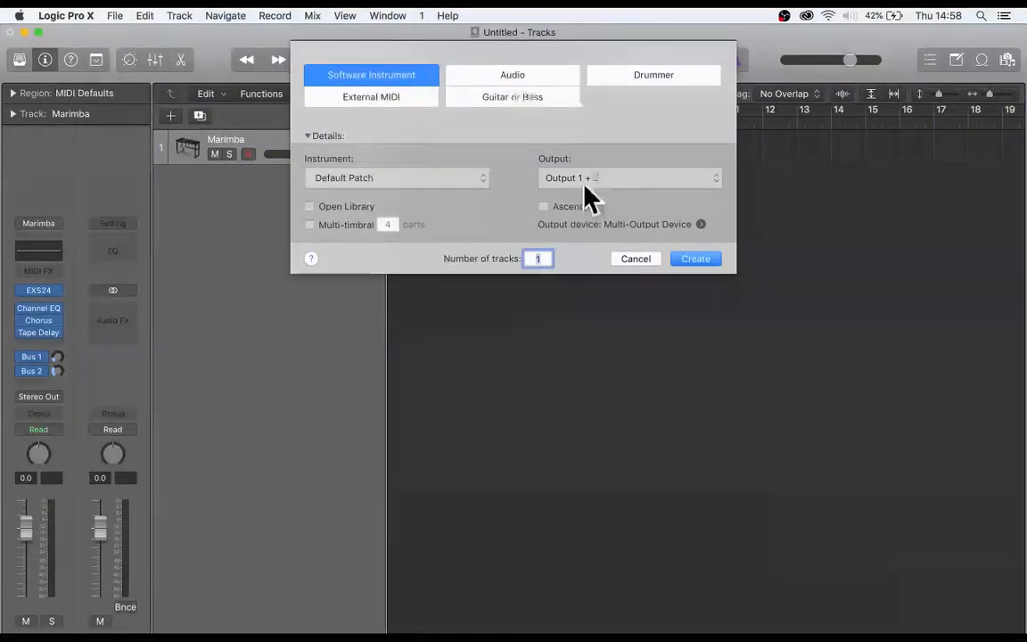
click(514, 76)
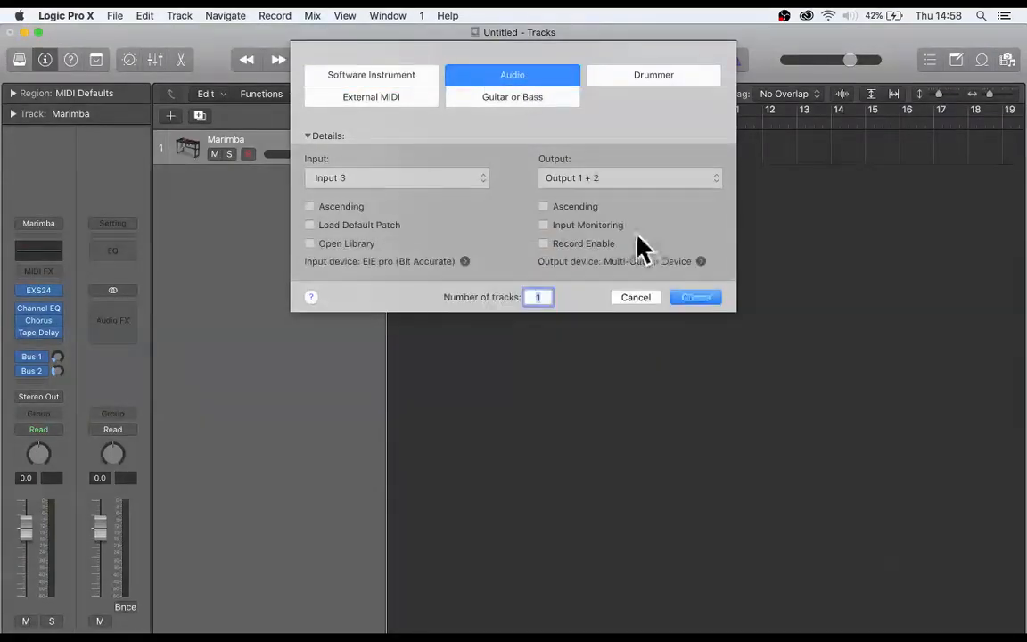
click(698, 299)
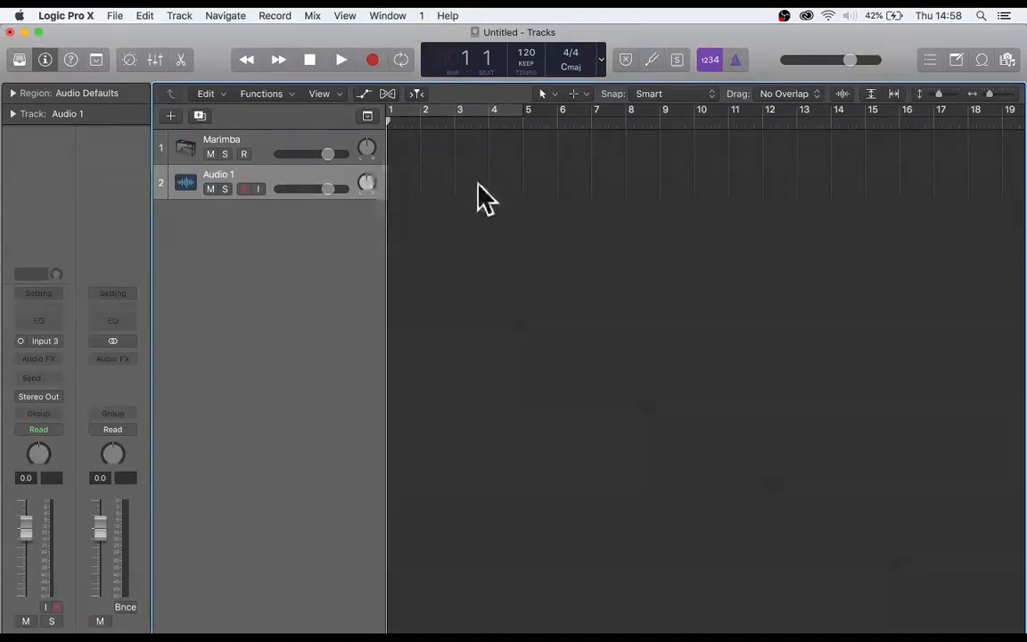
scroll(452, 199, left, 1)
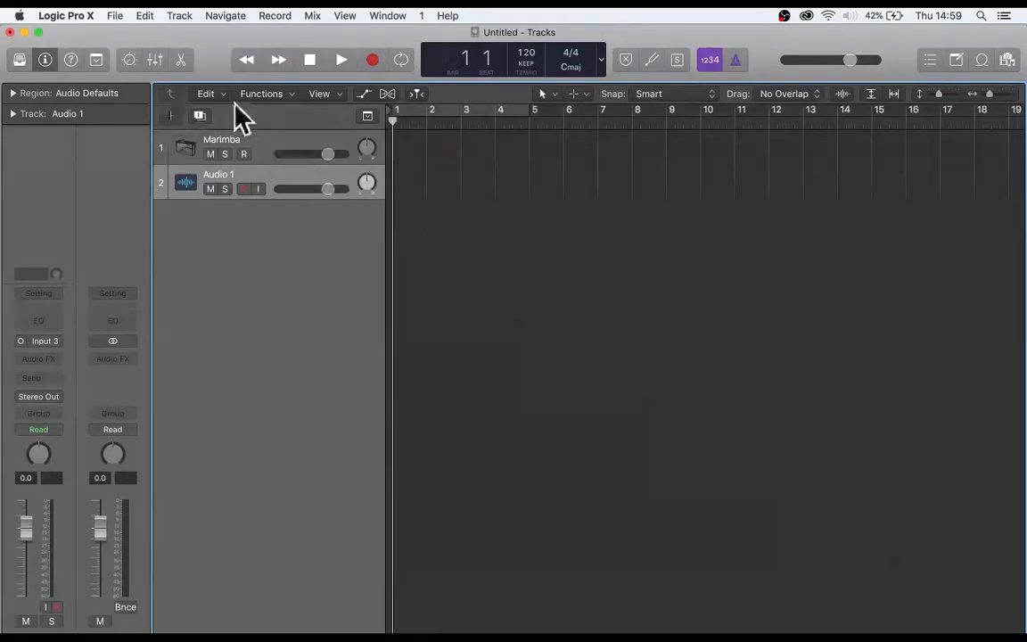
- Add a Drummer track in the Electronic genre and show the Library with its available drummers
click(170, 116)
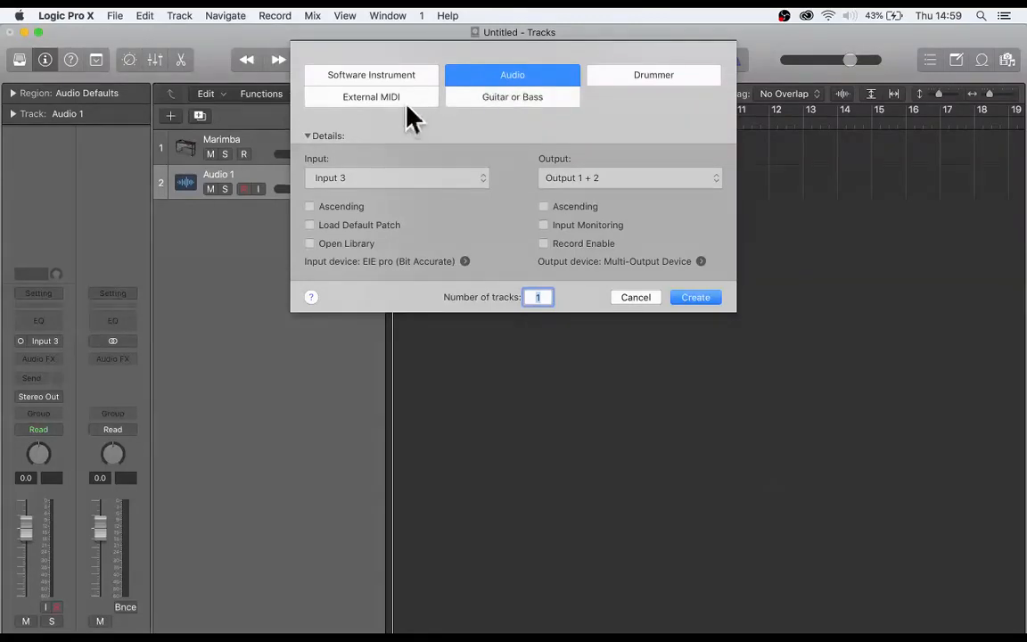
click(644, 79)
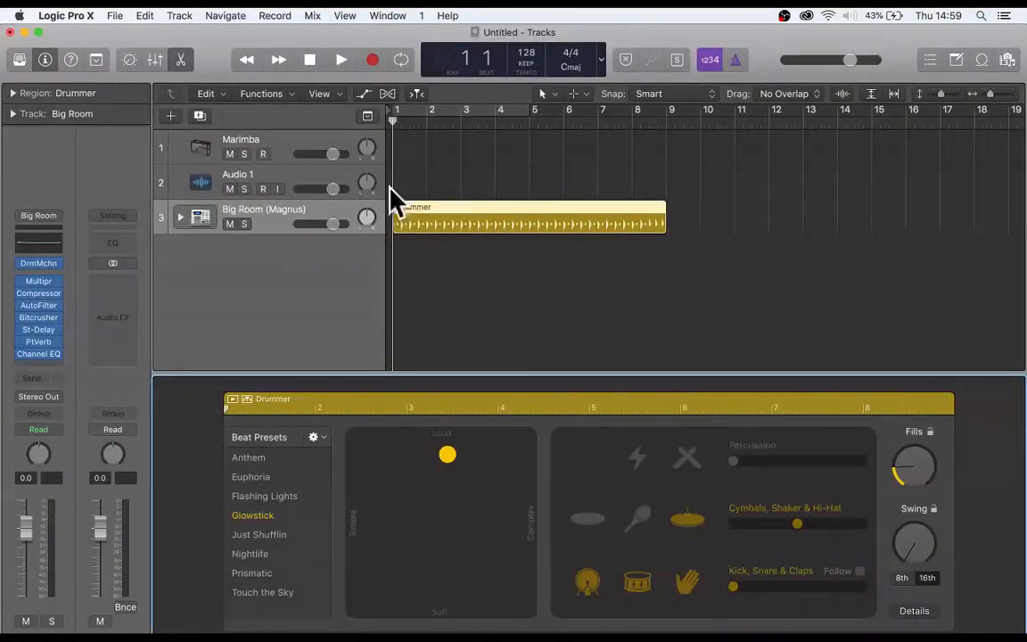
click(19, 60)
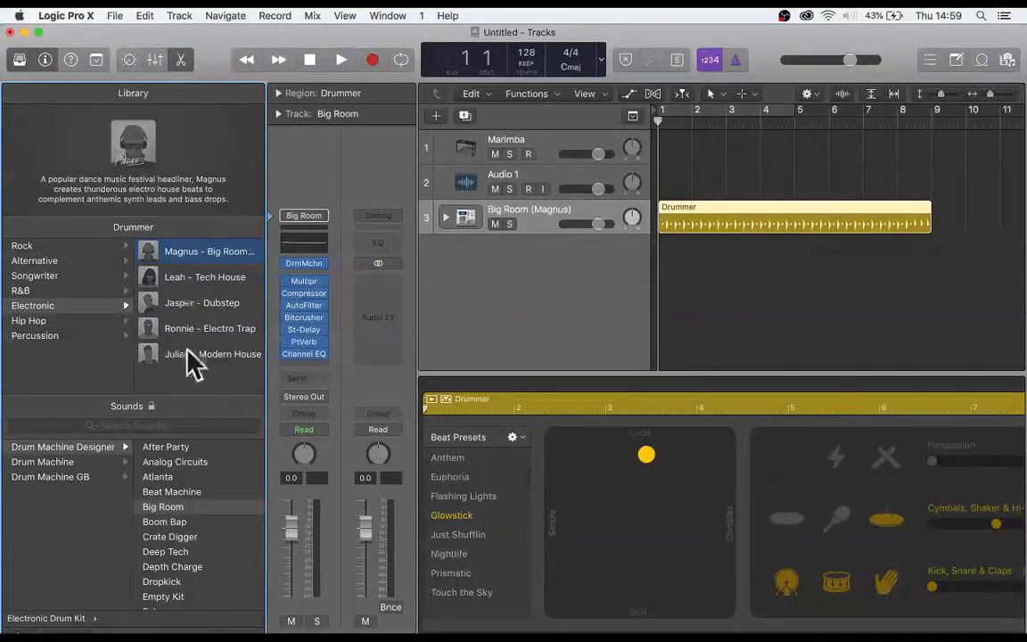
- Switch the Drummer track to the Tech House drummer from the Electronic genre and close the Library
click(30, 291)
click(54, 277)
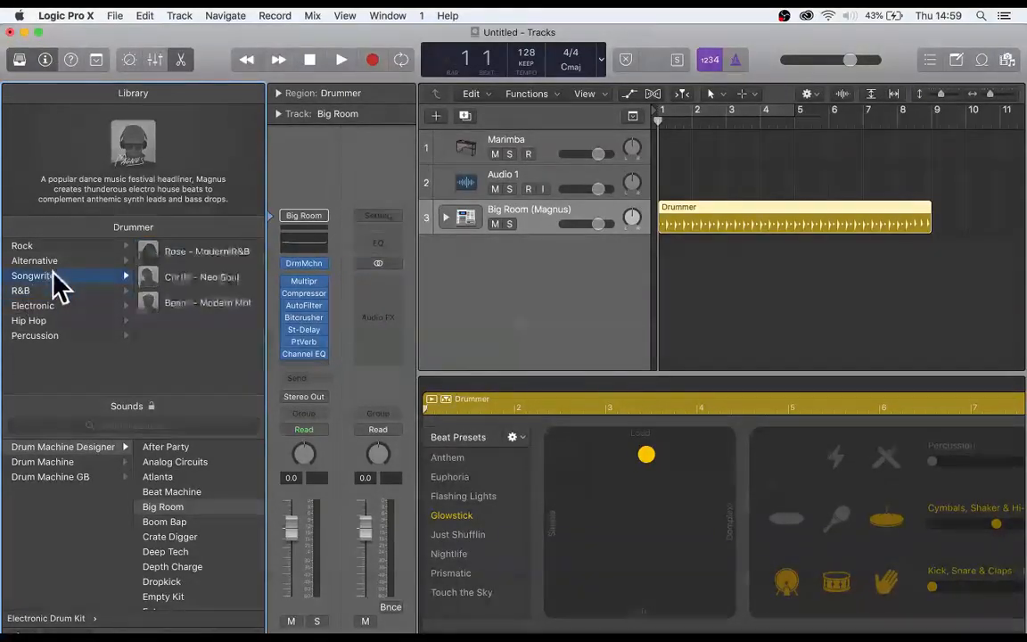
click(46, 305)
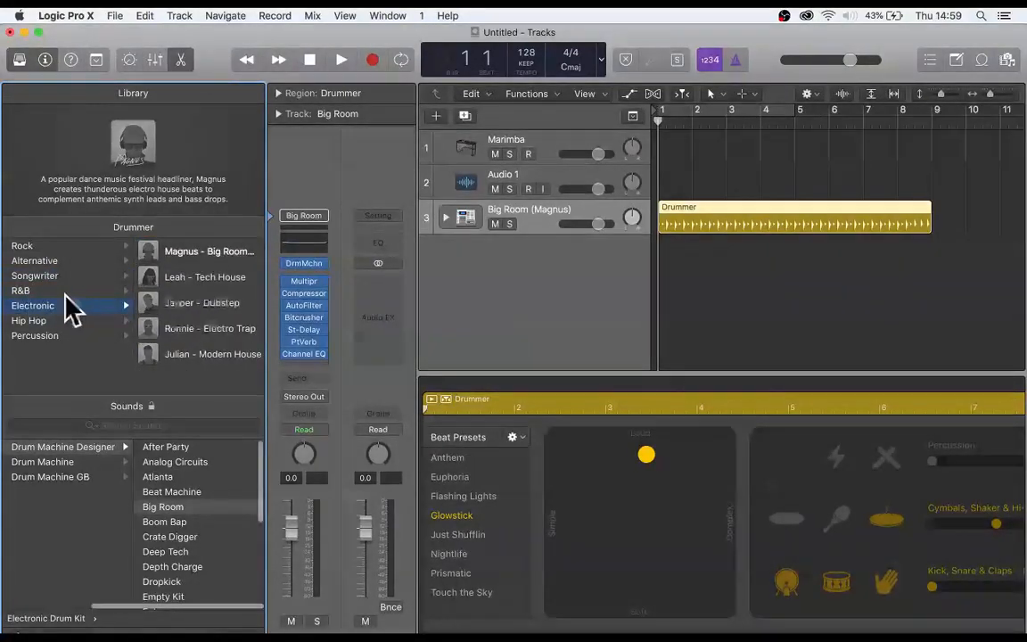
click(221, 276)
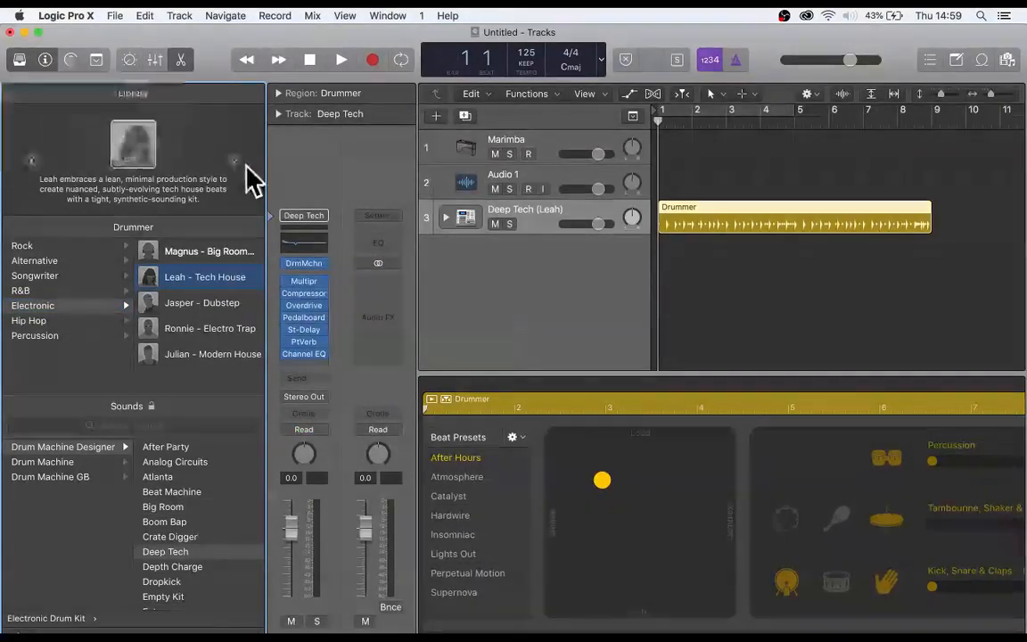
click(20, 60)
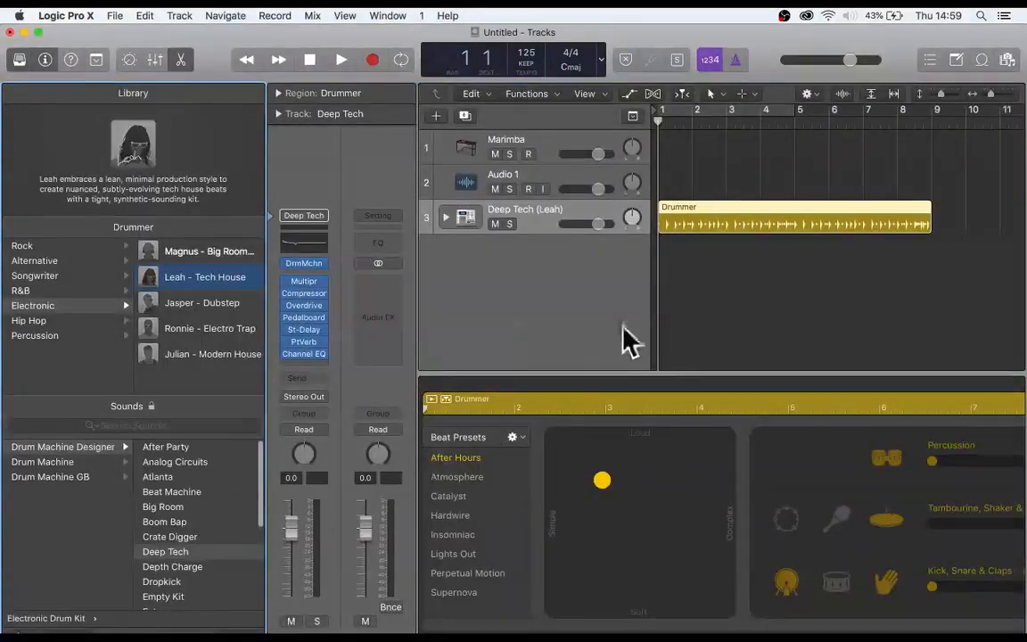
key(y)
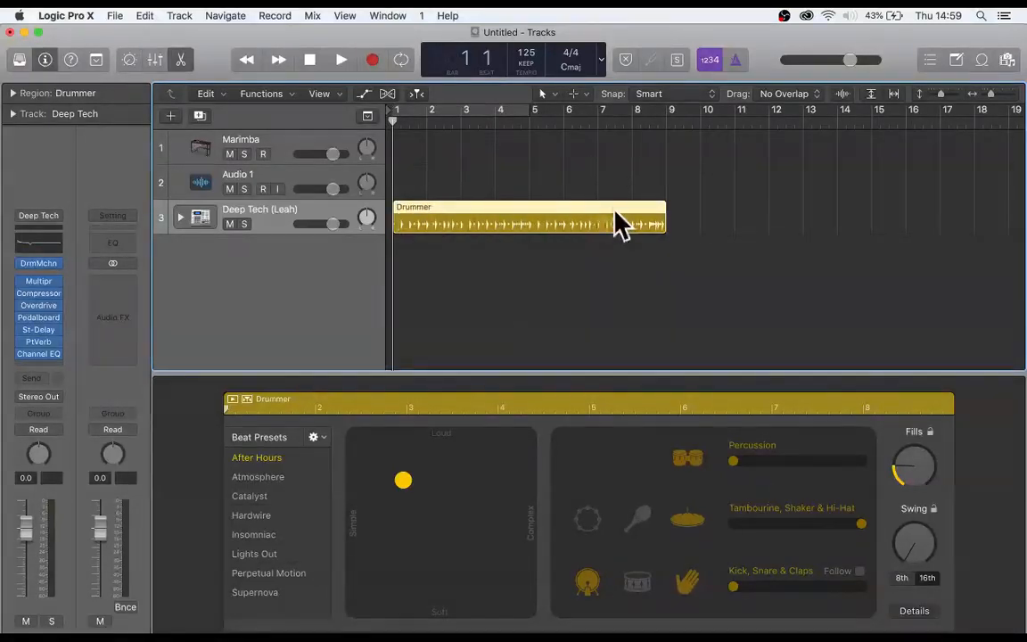
- Play the Drummer region to its end, stop playback and return the playhead to bar 1
key(space)
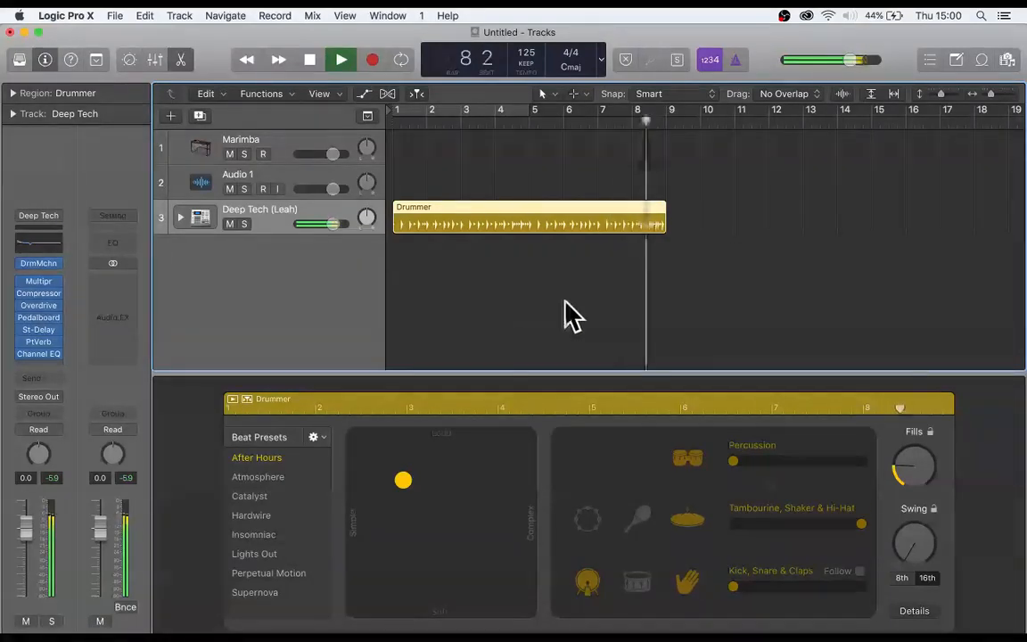
key(space)
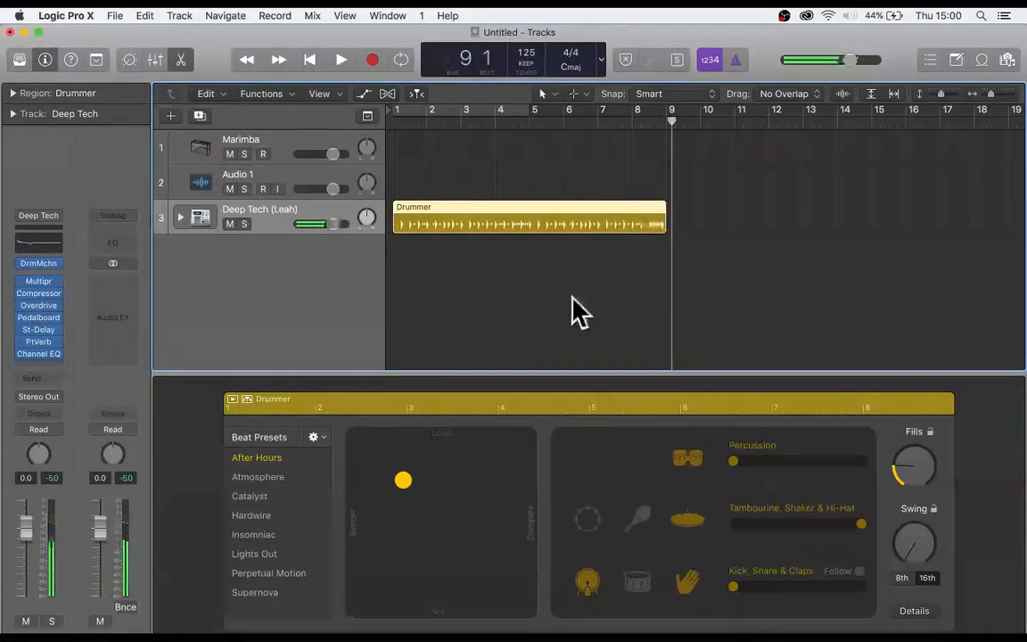
key(Return)
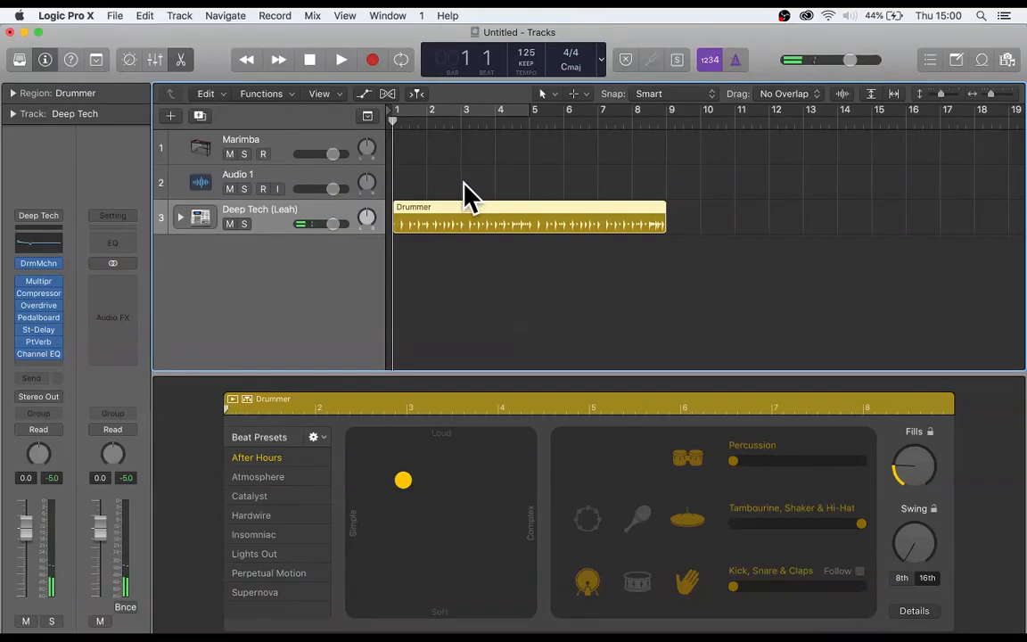
- Try a cycle range stretched over bars 1 to 9, move it past the Drummer region and switch cycling off
click(425, 111)
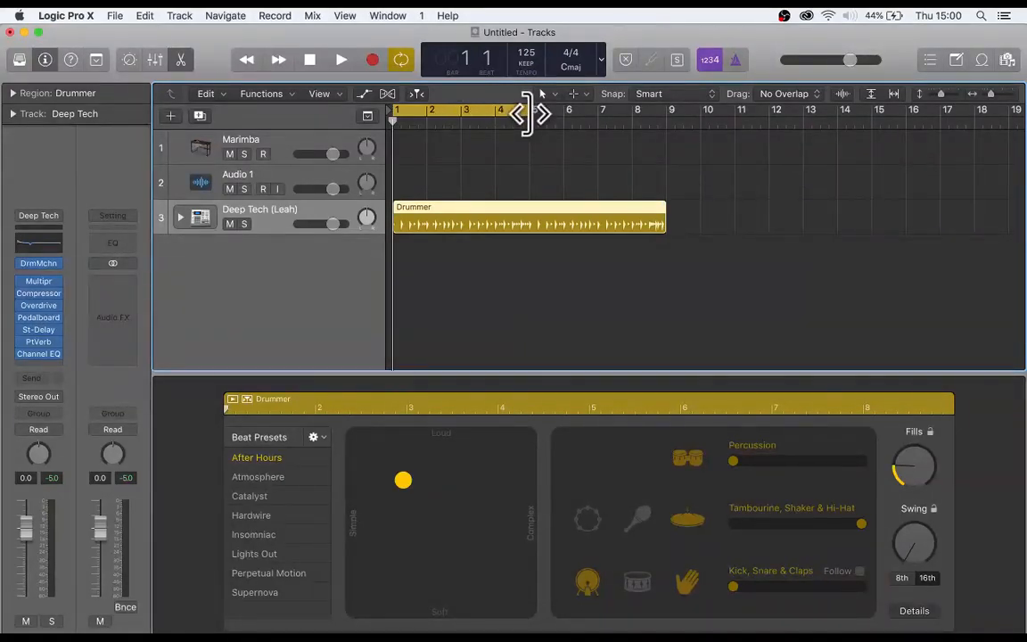
drag(530, 114, 669, 142)
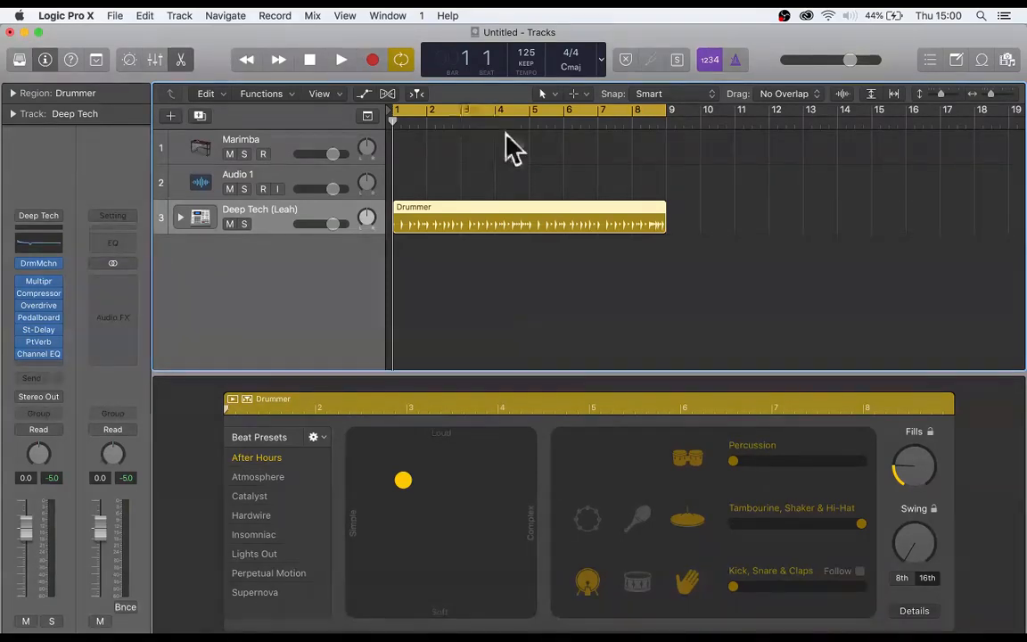
drag(447, 109, 800, 116)
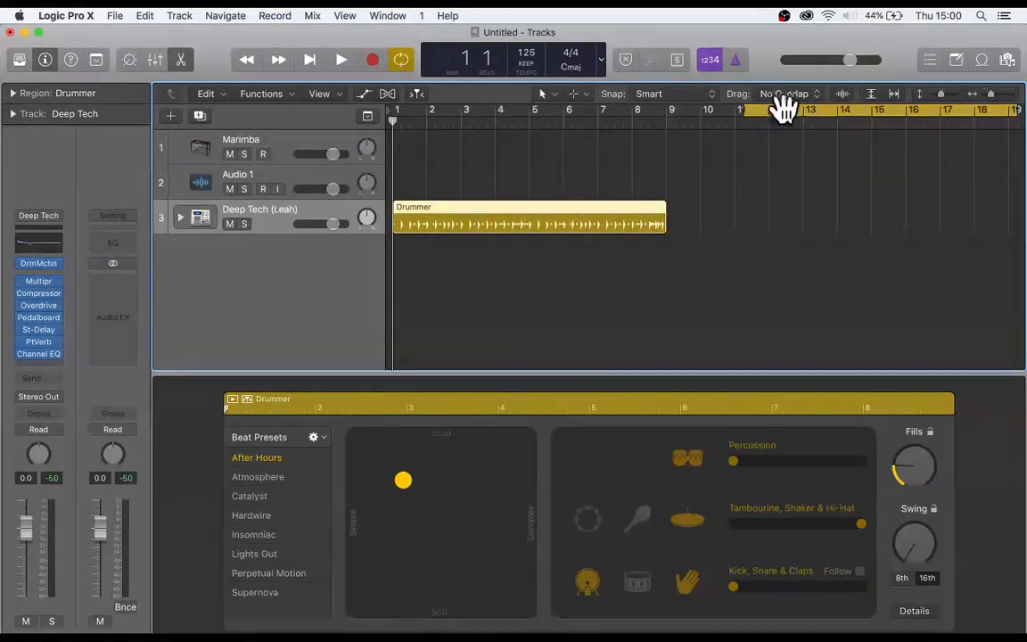
click(783, 110)
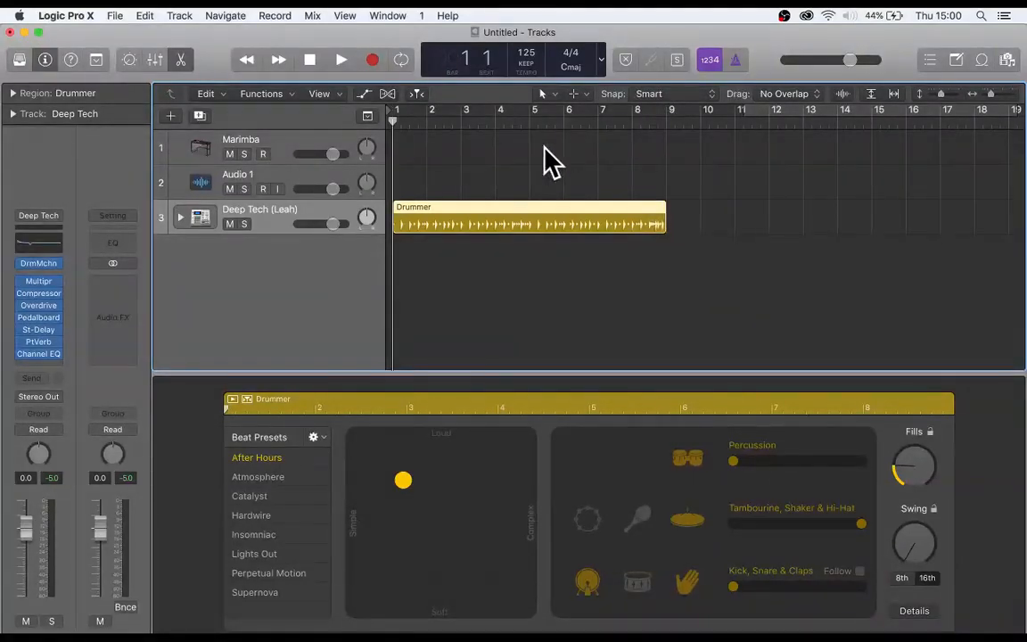
- Draw a cycle range from bar 1 to bar 9 so that it spans the whole Drummer region
scroll(544, 154, right, 10)
scroll(732, 165, left, 10)
scroll(673, 189, left, 3)
drag(396, 111, 661, 125)
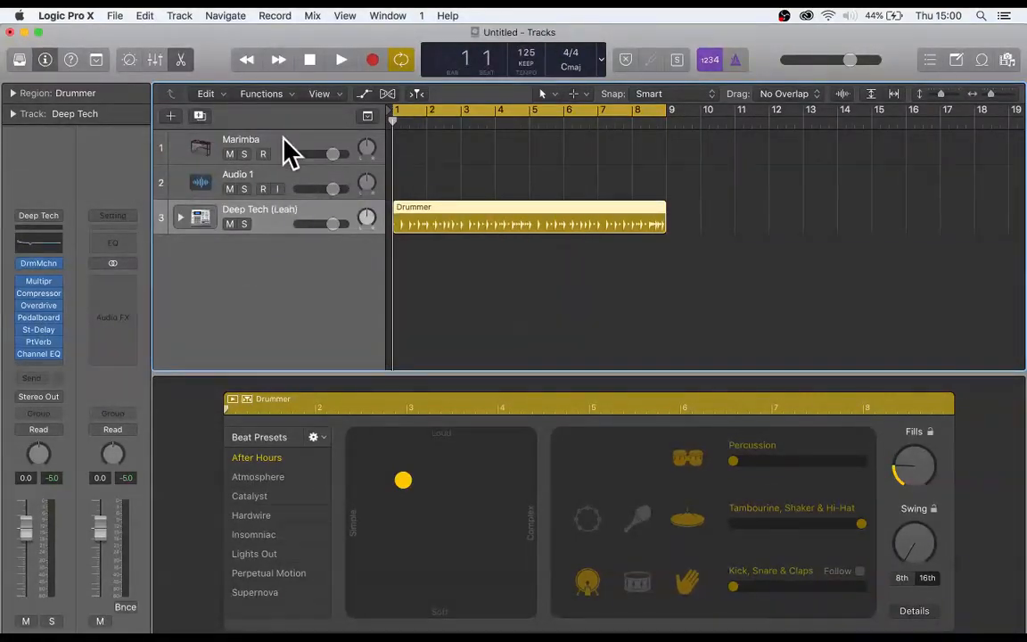
- Create an empty MIDI region at bar 1 on the Marimba track and lengthen it to end at bar 3
click(357, 159)
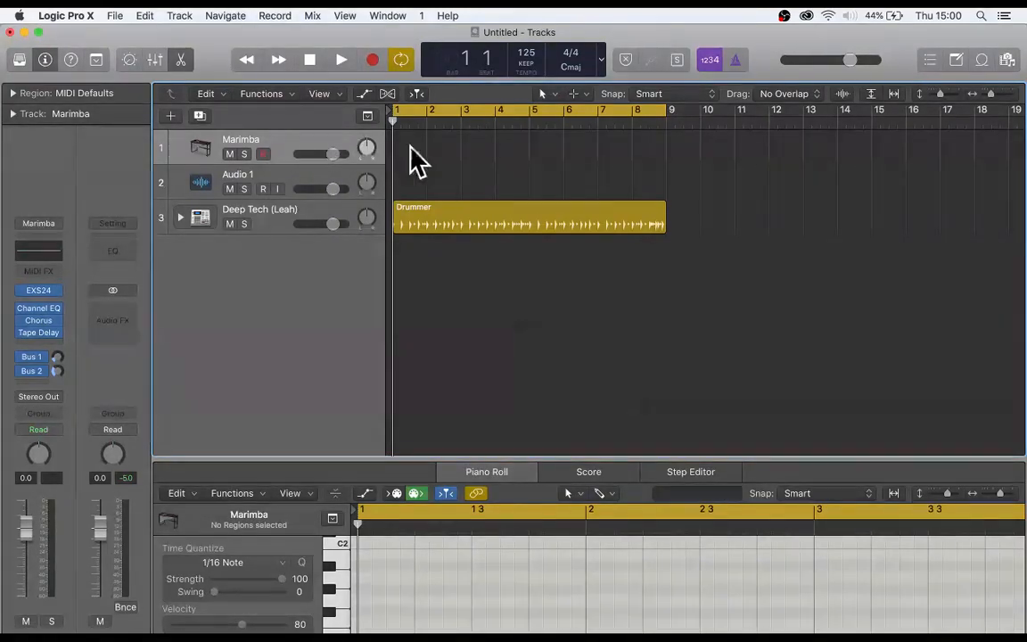
right_click(410, 144)
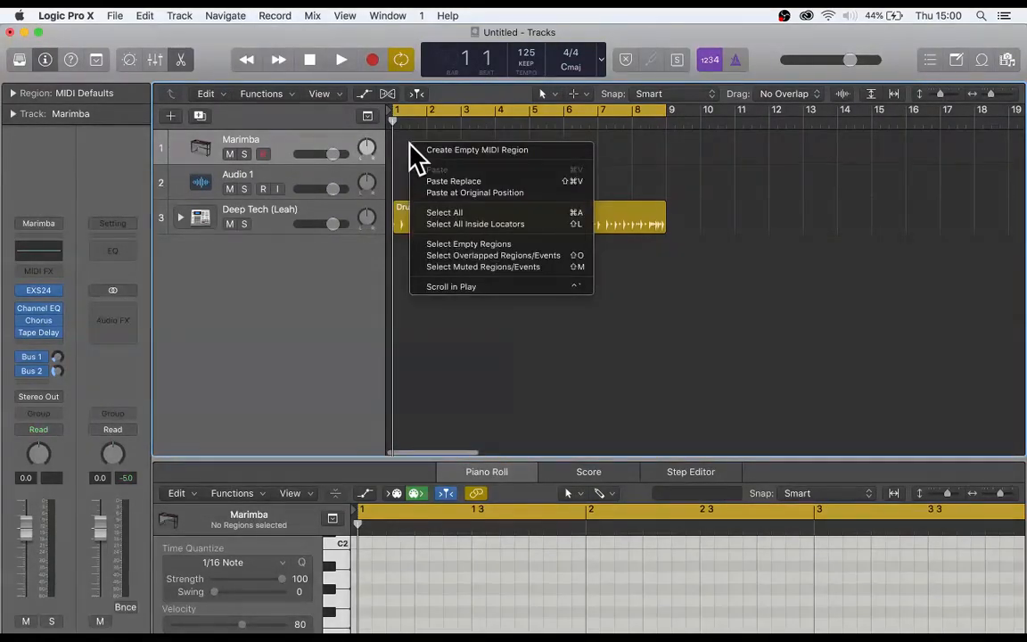
click(457, 150)
drag(424, 153, 458, 161)
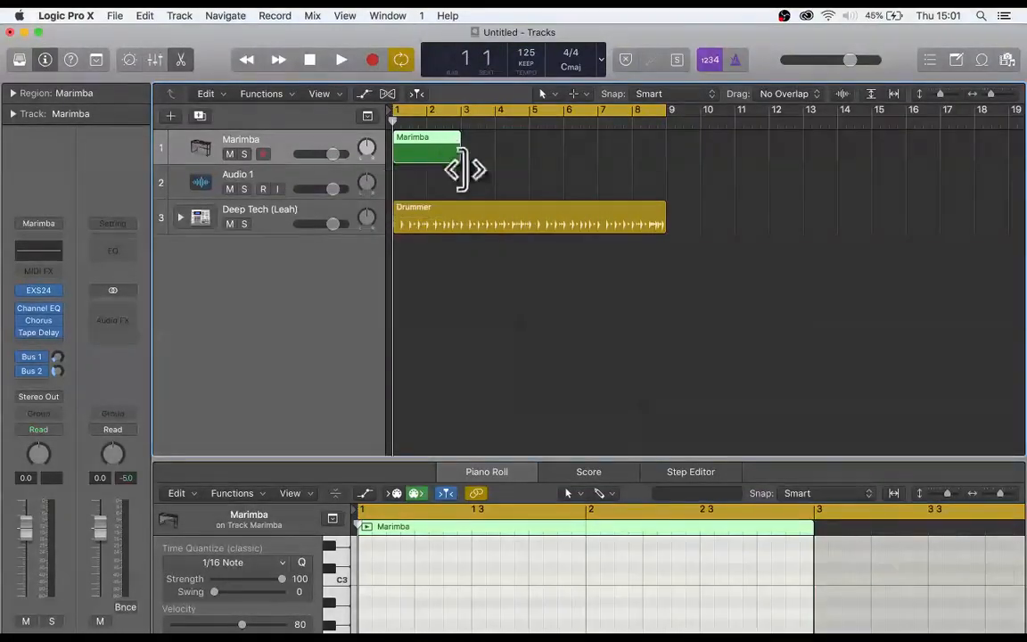
click(522, 179)
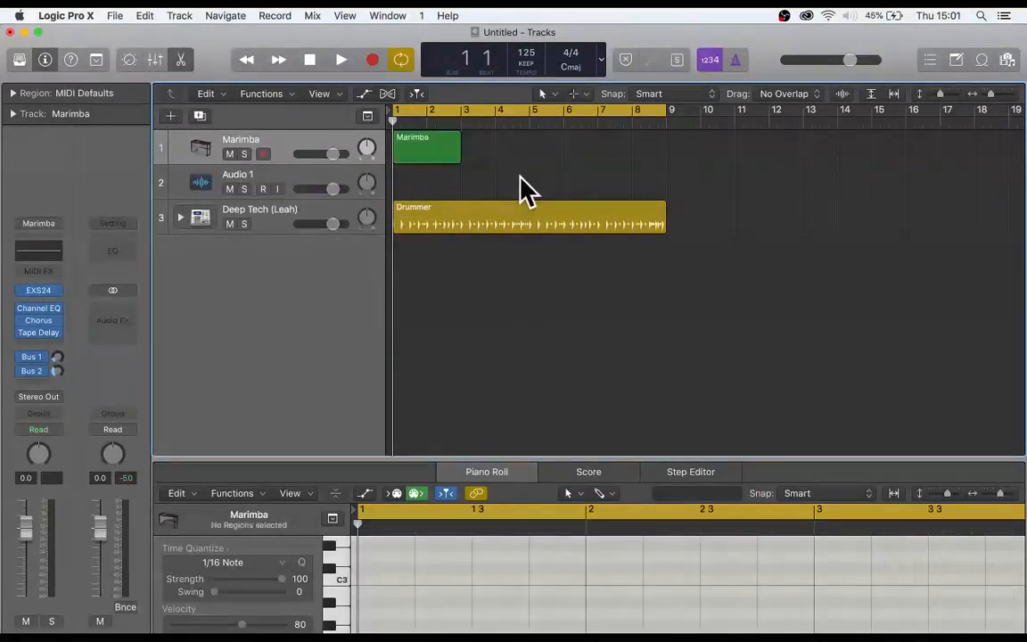
- Open the Marimba region in the Piano Roll and enlarge the editor up to just below the tracks
key(e)
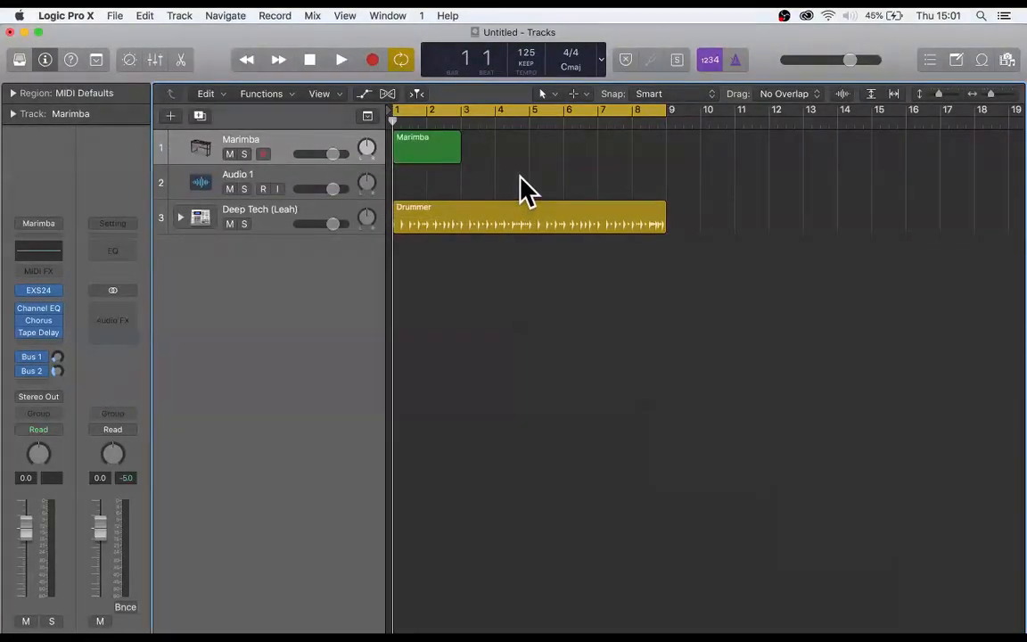
double_click(446, 162)
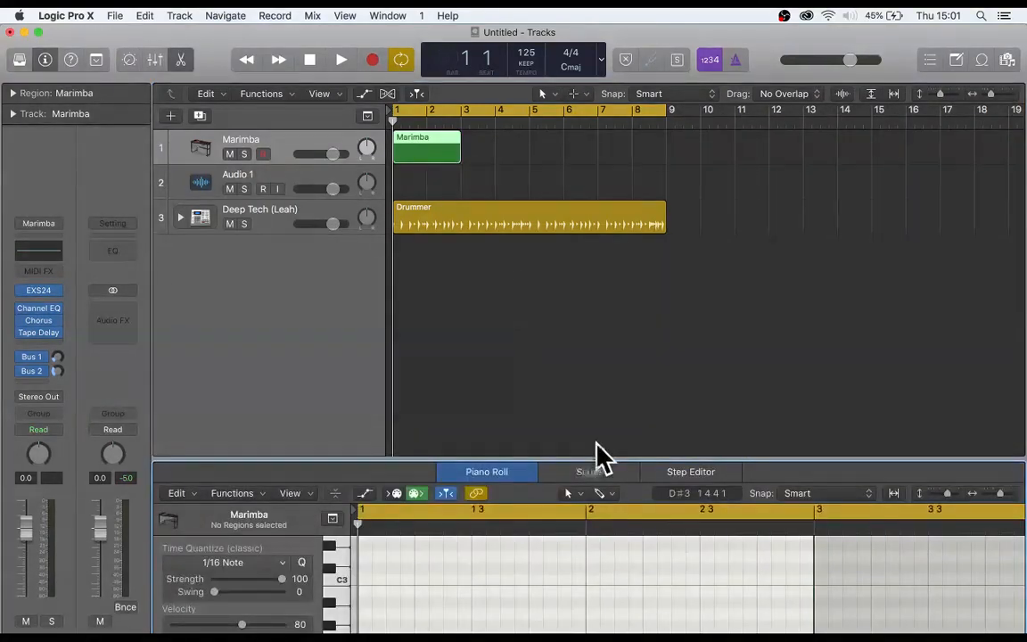
drag(563, 458, 562, 277)
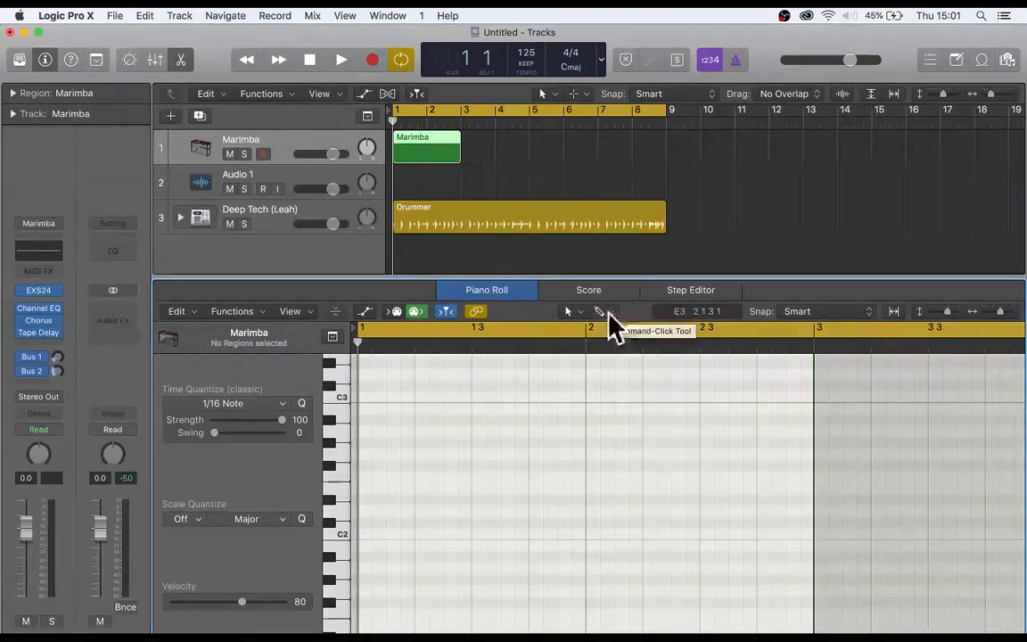
click(496, 439)
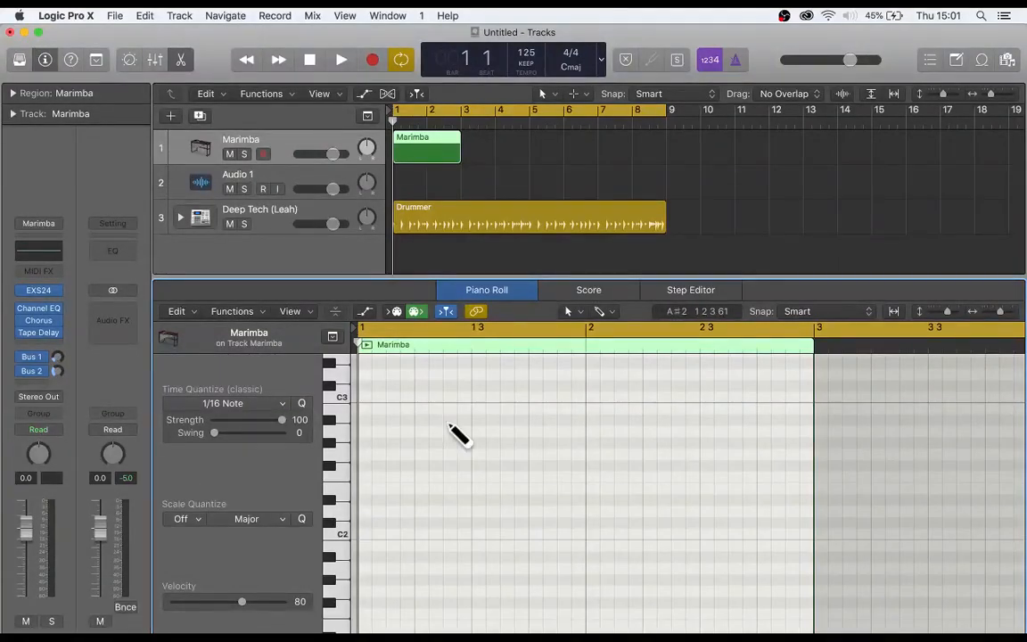
- Draw a chord of C2, D#2, A#2 and C3 at bar 1 and make its notes two beats long
scroll(450, 437, down, 1)
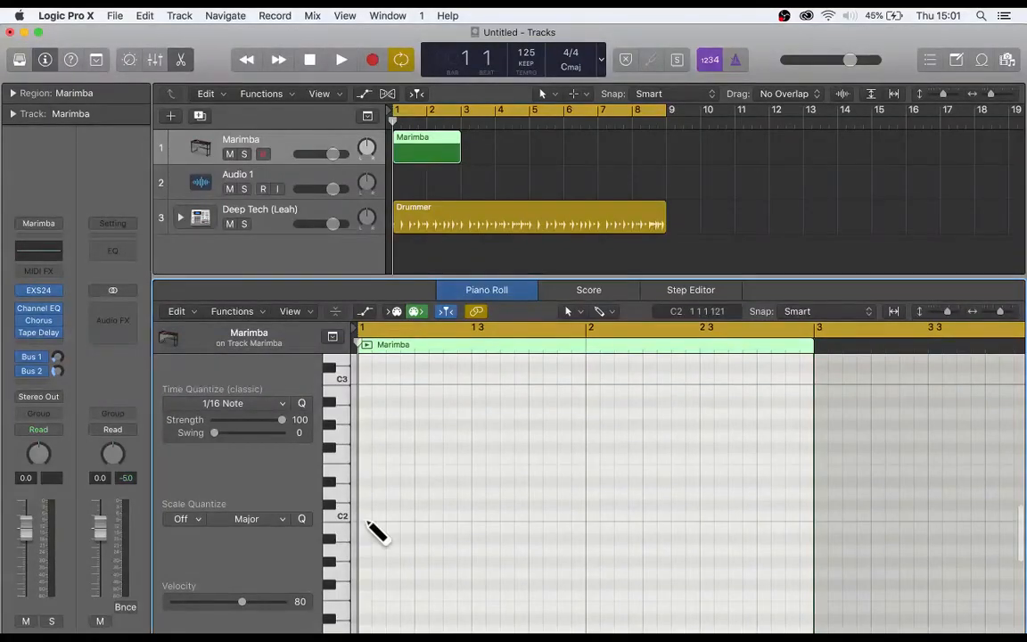
click(366, 516)
click(365, 481)
click(365, 403)
click(365, 380)
click(410, 500)
drag(393, 439, 471, 387)
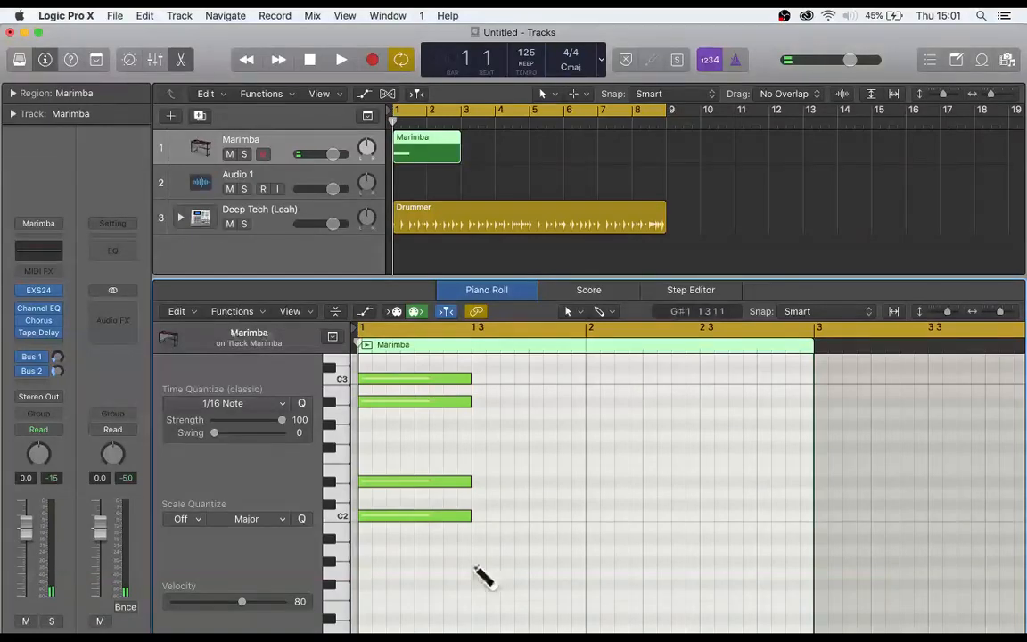
- Add a two-beat chord of G#1, G2, A#2 and C3 at bar 1, beat 3 of the Marimba region
click(474, 562)
click(477, 431)
scroll(477, 441, up, 1)
click(478, 392)
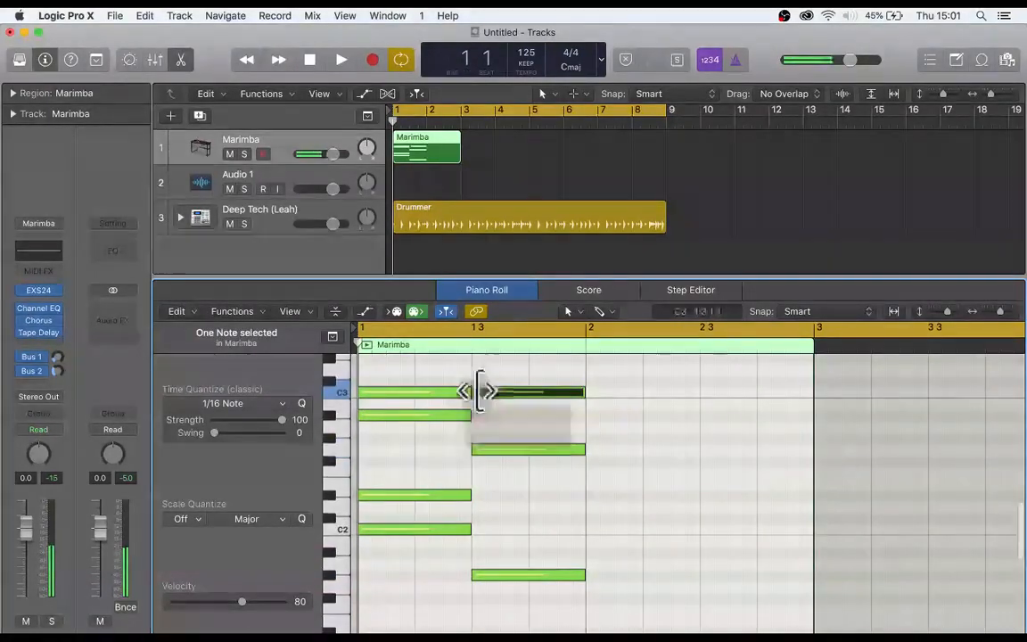
click(477, 415)
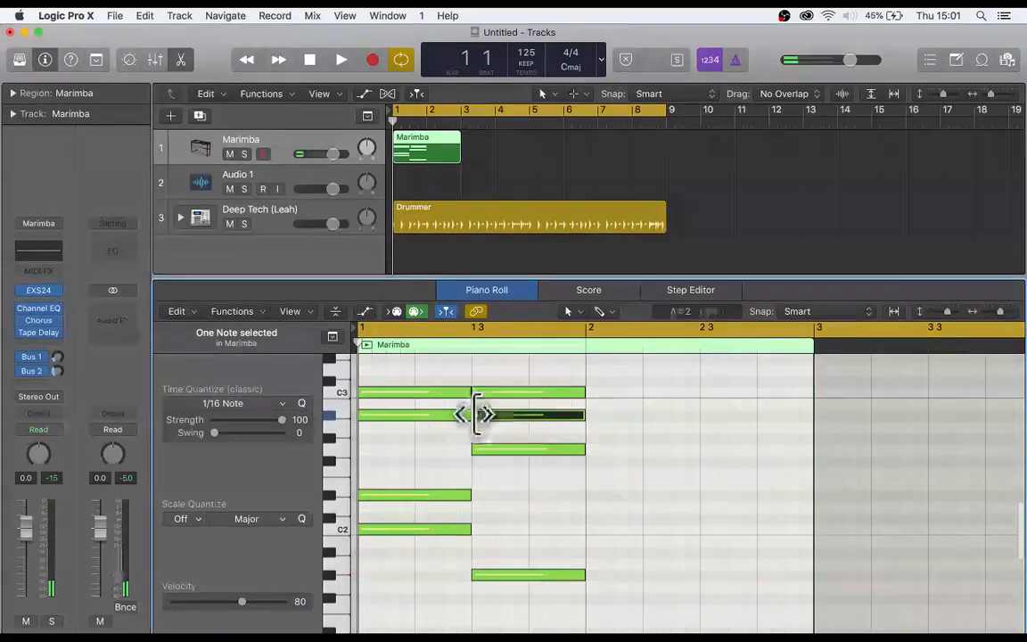
- Add a two-beat chord of F1, C2, F2 and G#2 at the start of bar 2 in the Marimba region
scroll(535, 482, right, 2)
click(546, 524)
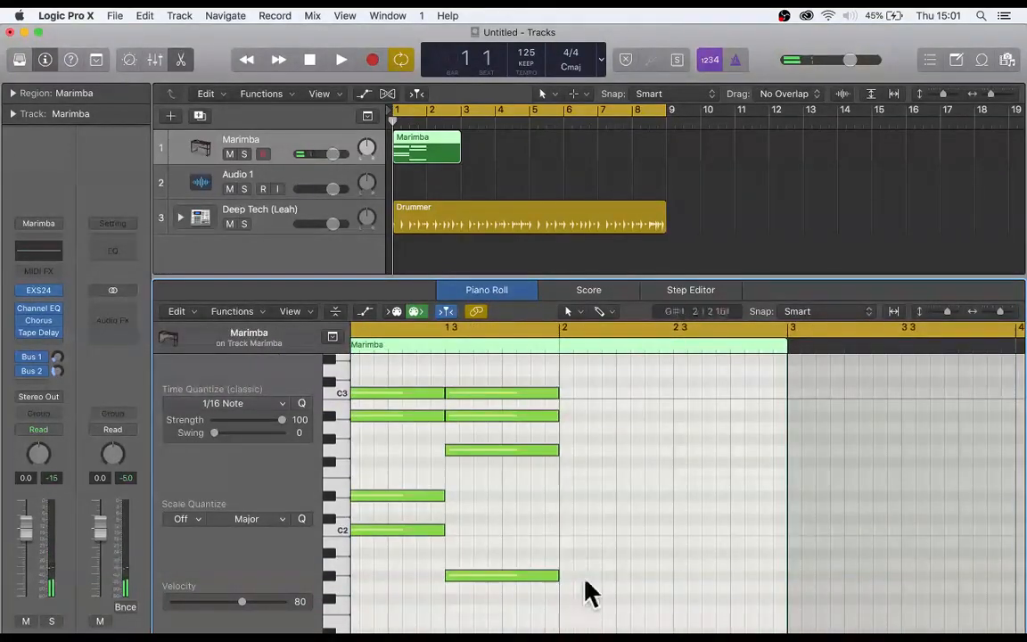
click(569, 611)
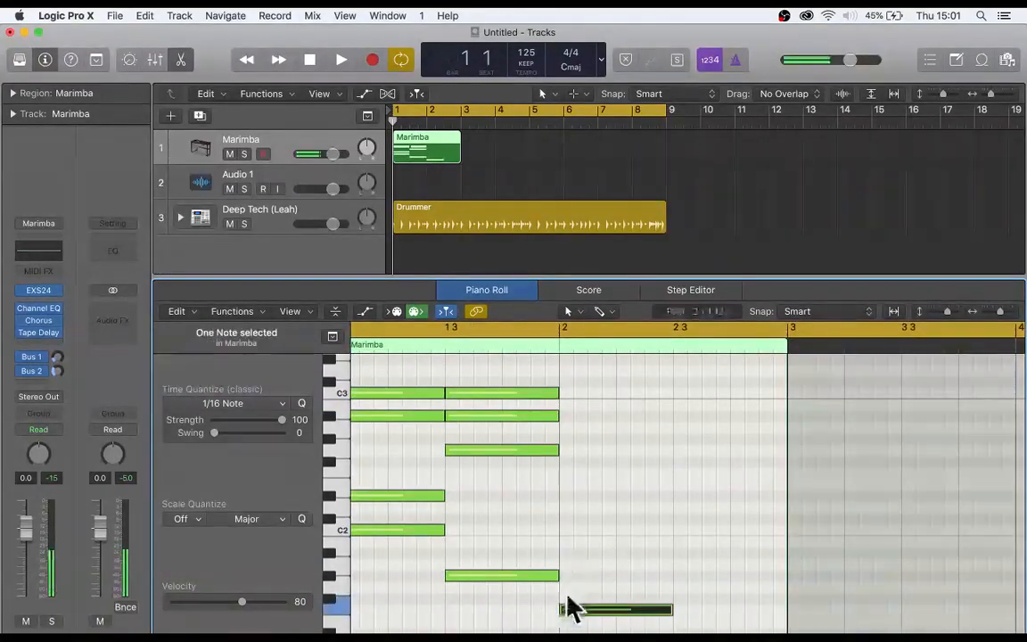
click(564, 530)
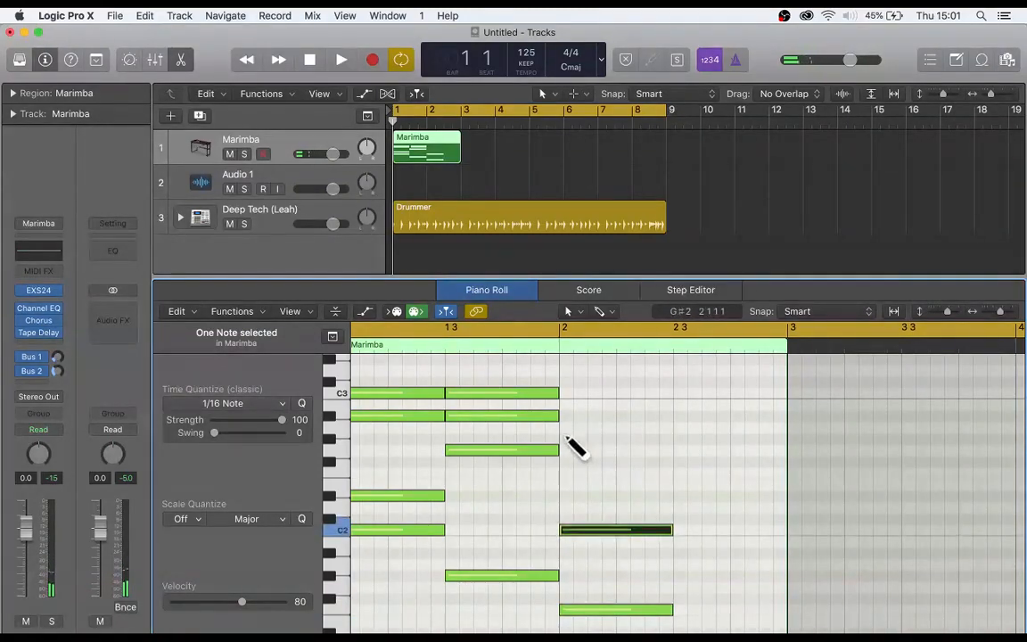
click(566, 438)
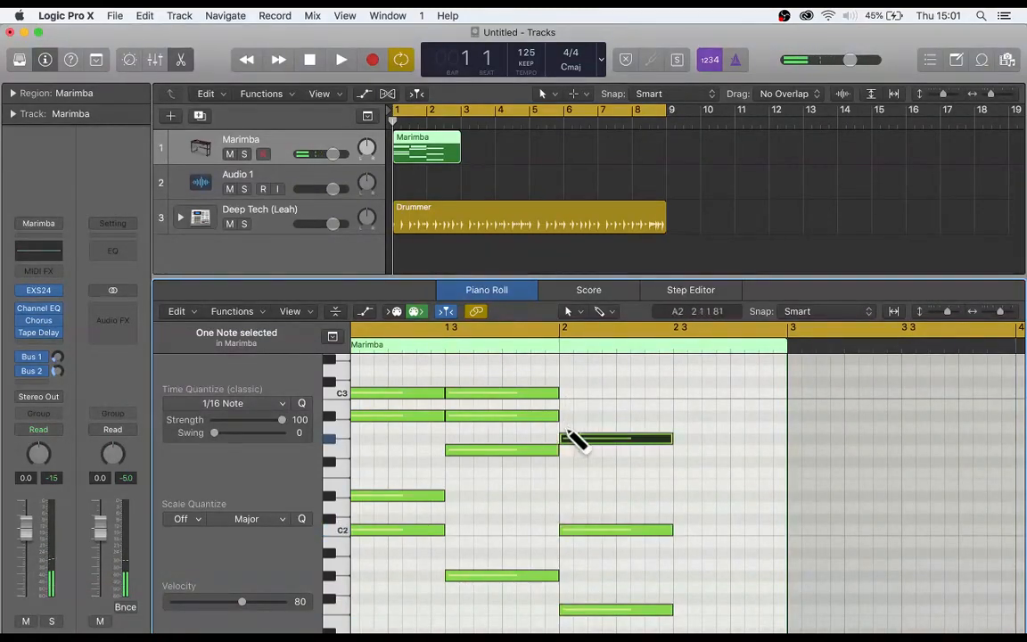
click(568, 473)
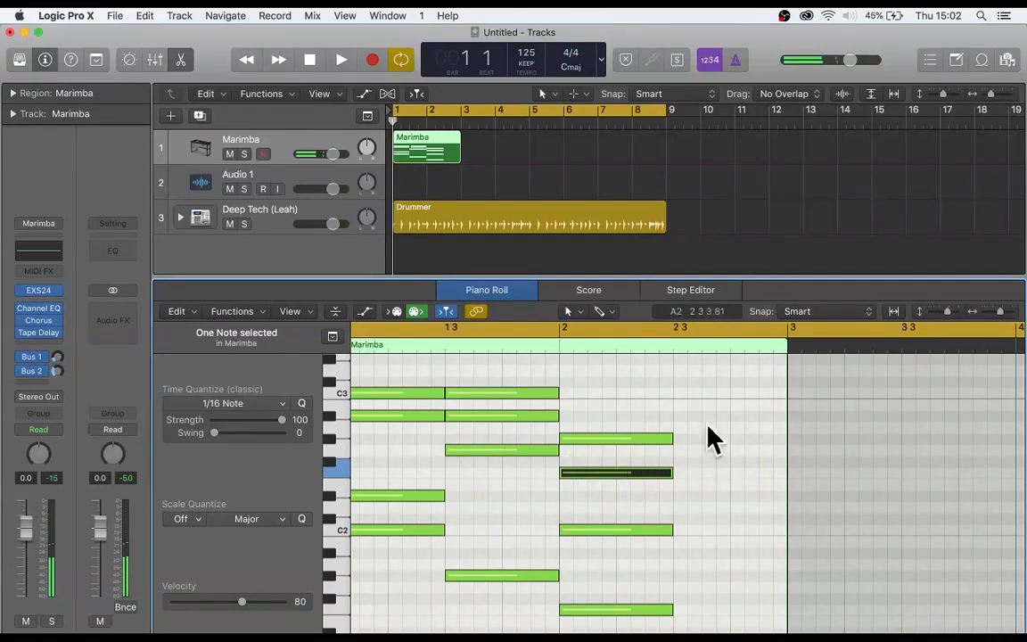
- Add a two-beat chord of D#1, D#2, G#2 and C3 at bar 2, beat 3, correcting the D2 note to D#2
click(681, 438)
click(680, 394)
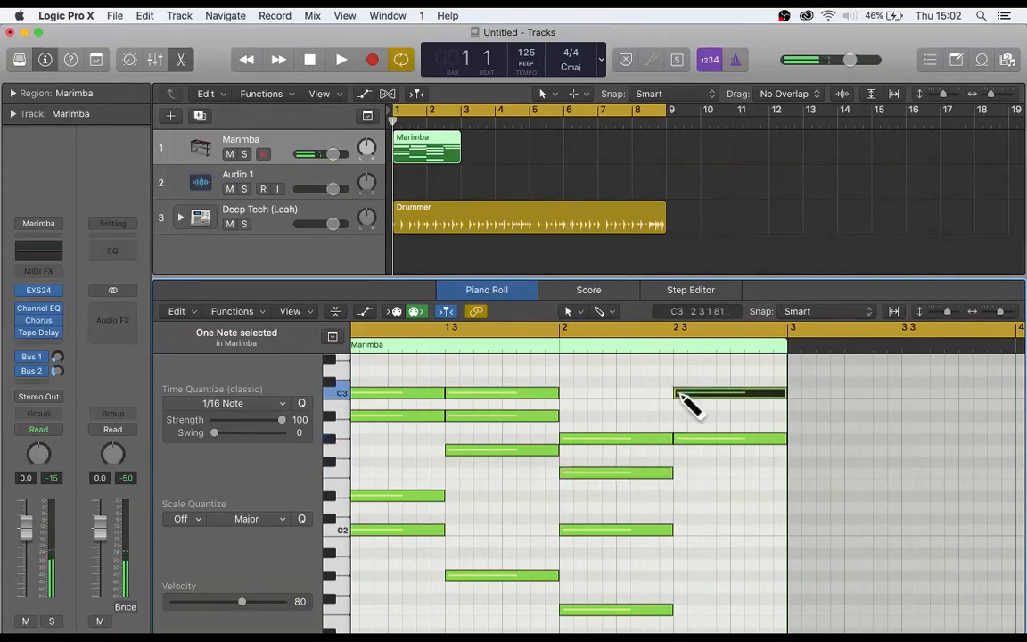
click(681, 507)
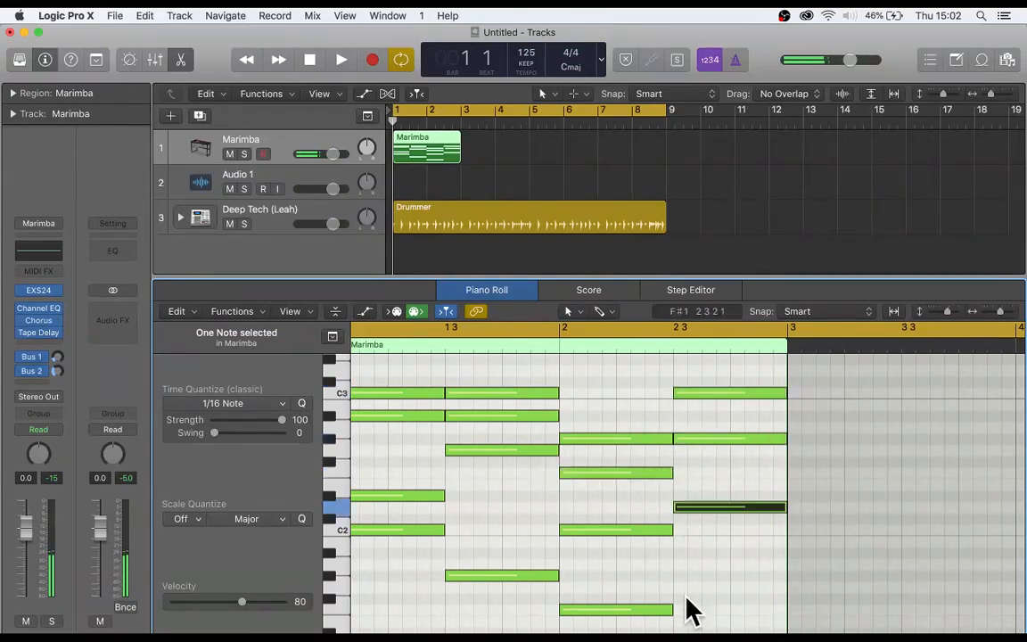
scroll(683, 607, down, 1)
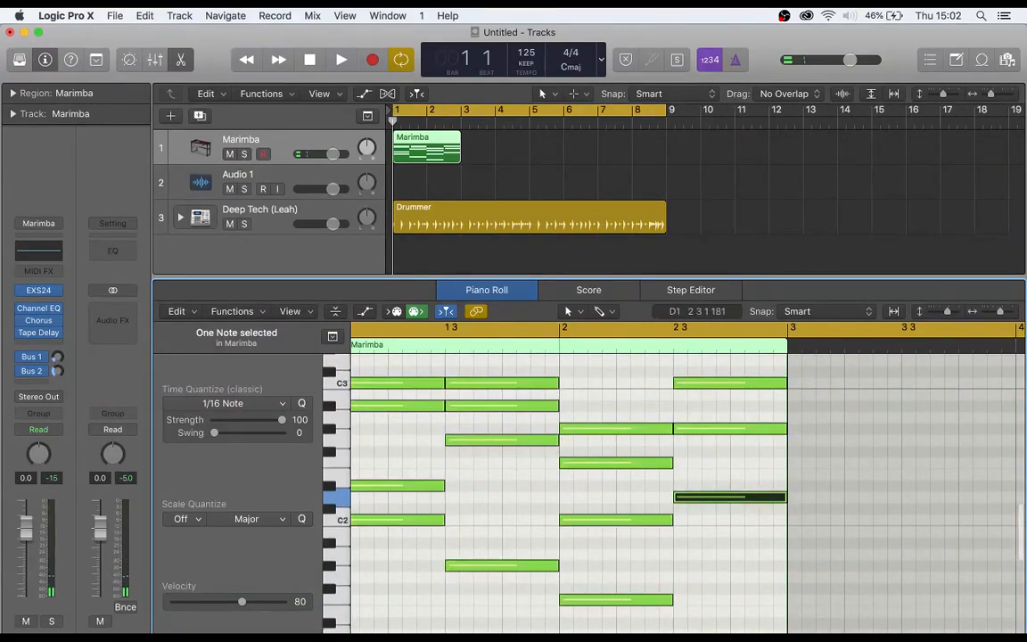
click(679, 622)
click(685, 499)
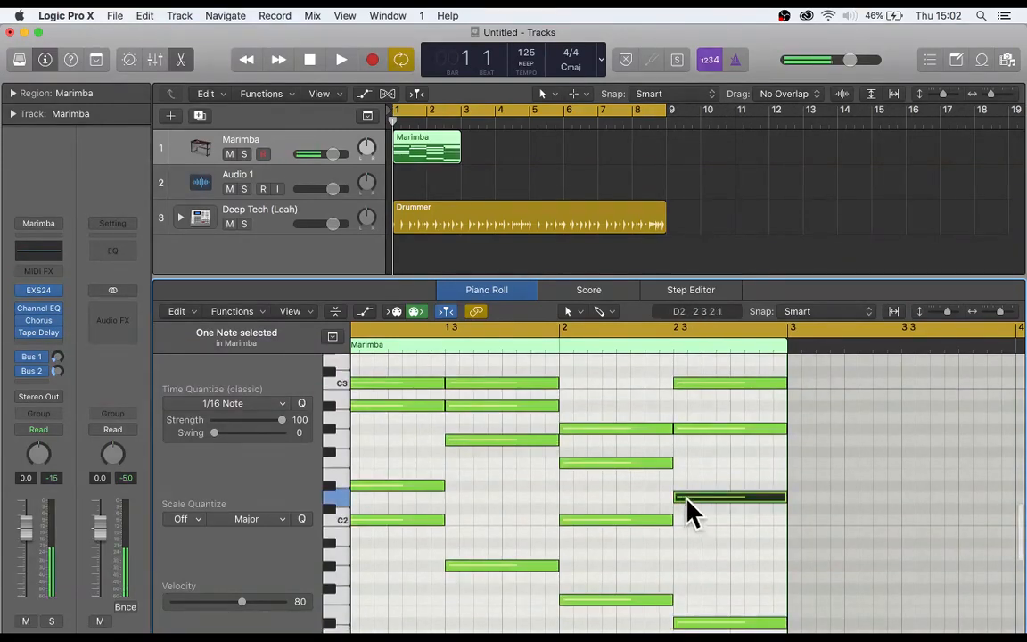
click(700, 506)
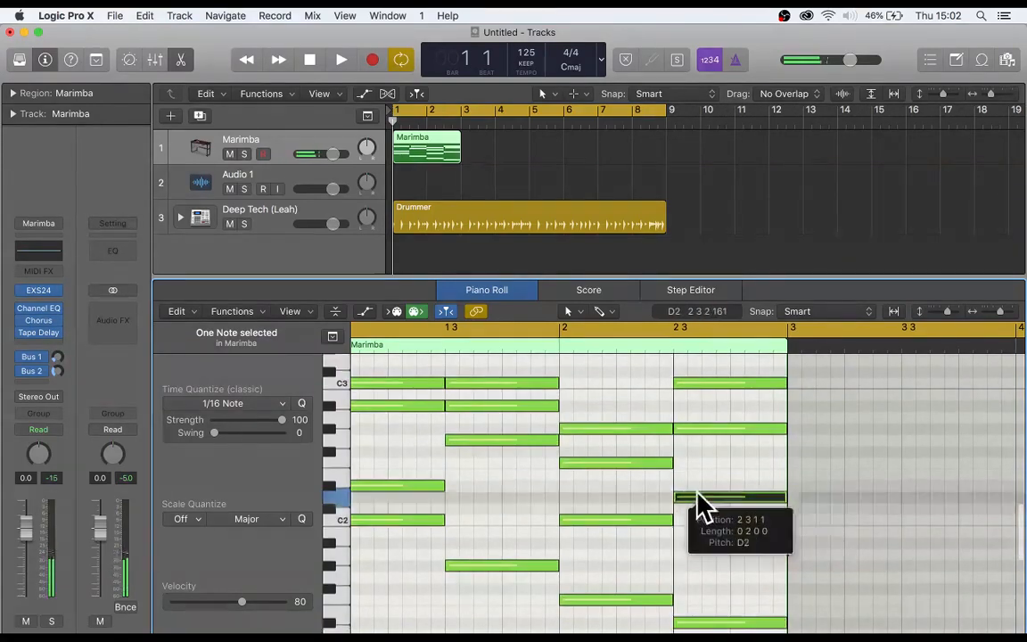
- In the chord at bar 2, beat 3, lower the G#2 note to G2 and the C3 note to A#2
click(697, 431)
drag(698, 428, 699, 443)
click(698, 419)
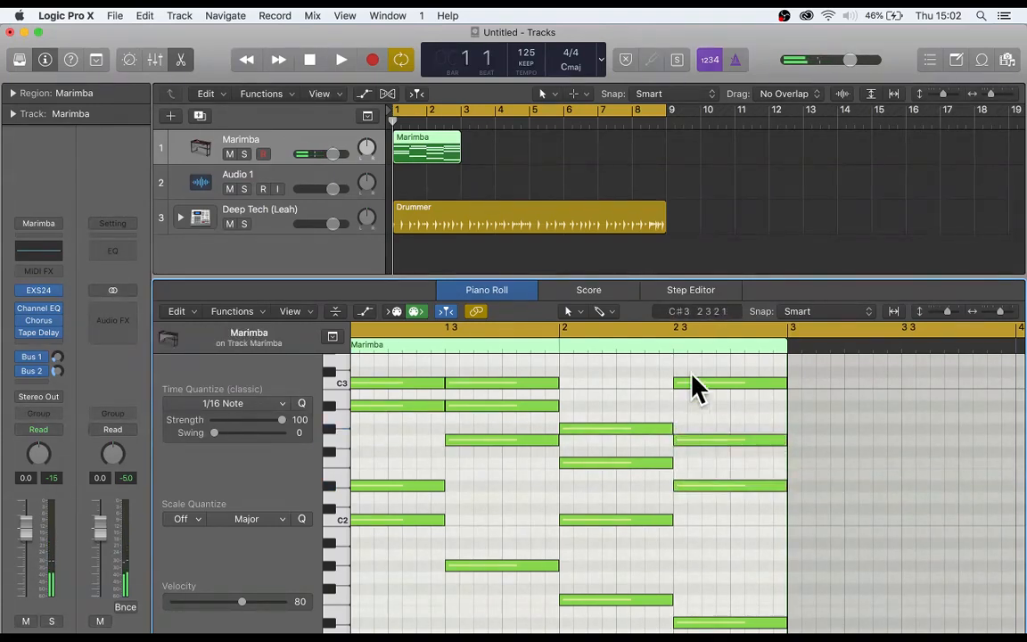
click(691, 385)
drag(687, 383, 688, 407)
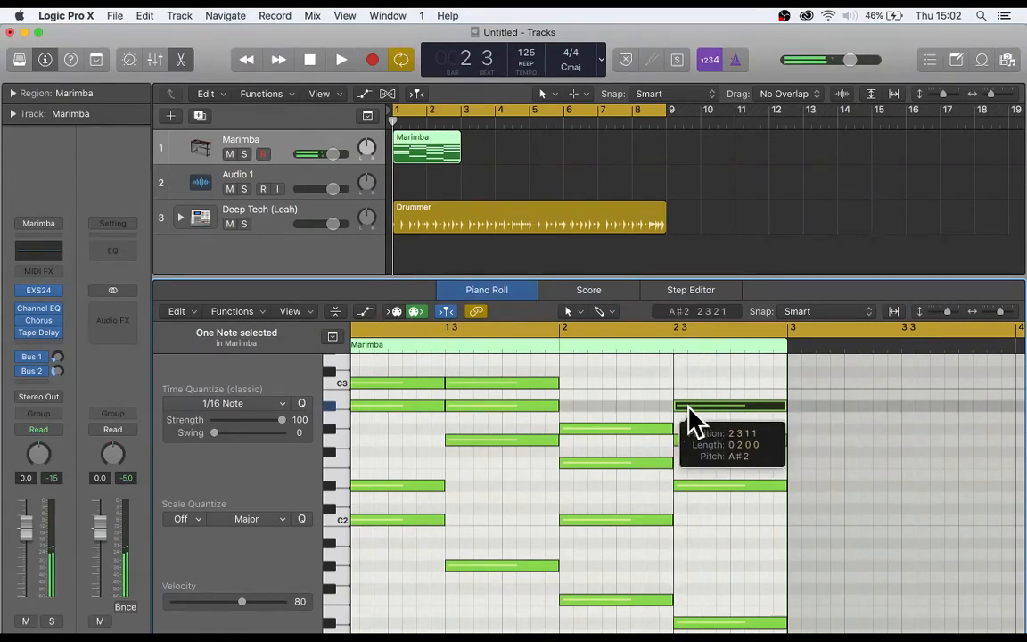
click(614, 385)
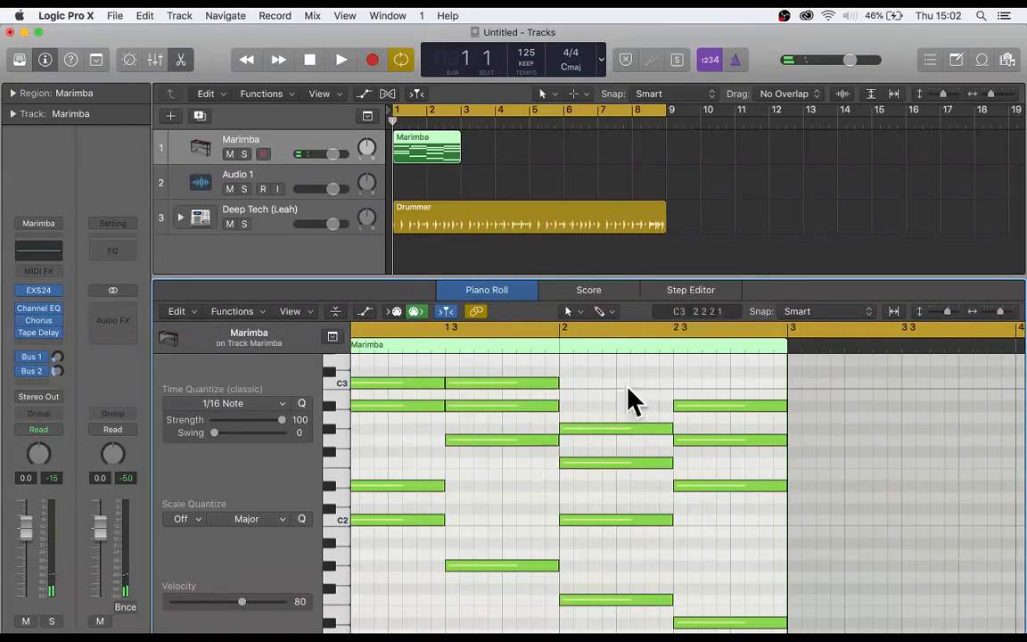
- Set the velocity of the G#2 note at the start of bar 2 to 78
mouse_move(671, 429)
mouse_down()
mouse_move(595, 432)
mouse_move(671, 432)
mouse_up()
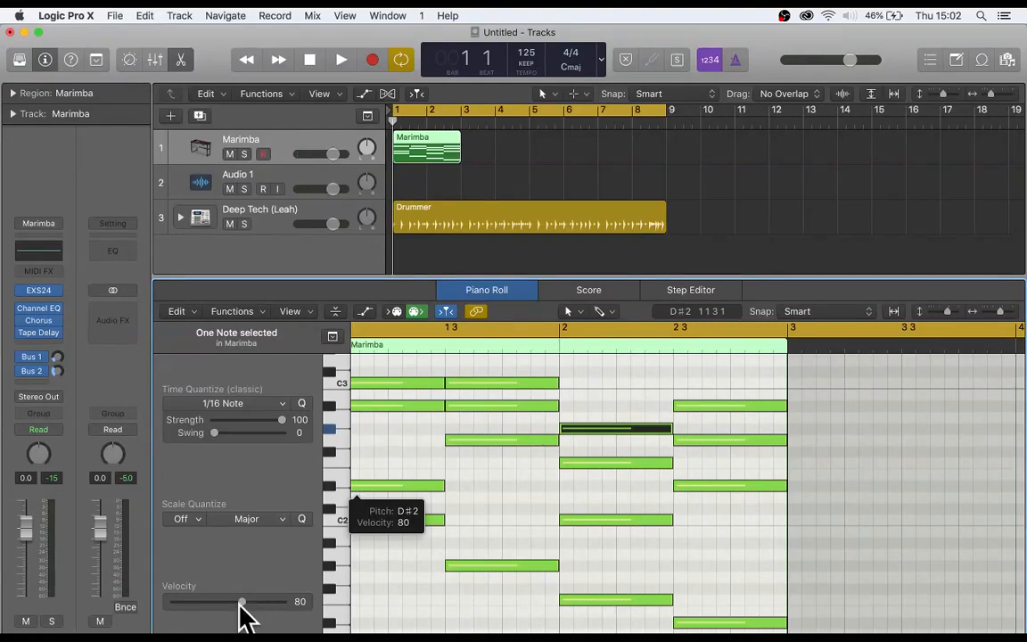
mouse_move(248, 604)
mouse_down()
mouse_move(291, 603)
mouse_move(184, 610)
mouse_move(248, 617)
mouse_up()
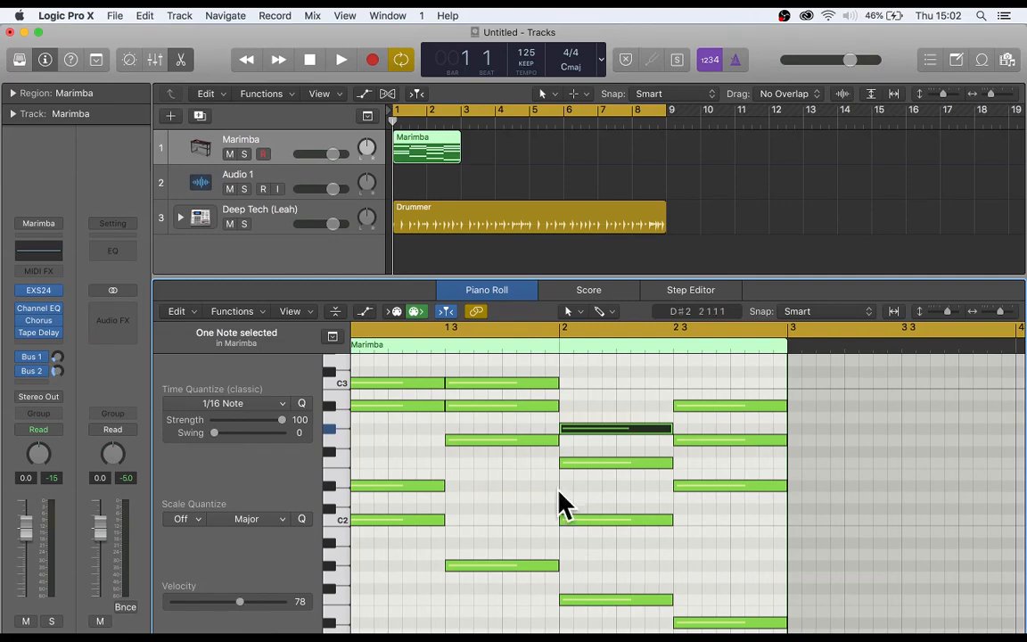
click(541, 490)
- Move all the Marimba notes slightly late, and shift the chord at bar 1, beat 3 earlier, off the grid
scroll(542, 490, left, 2)
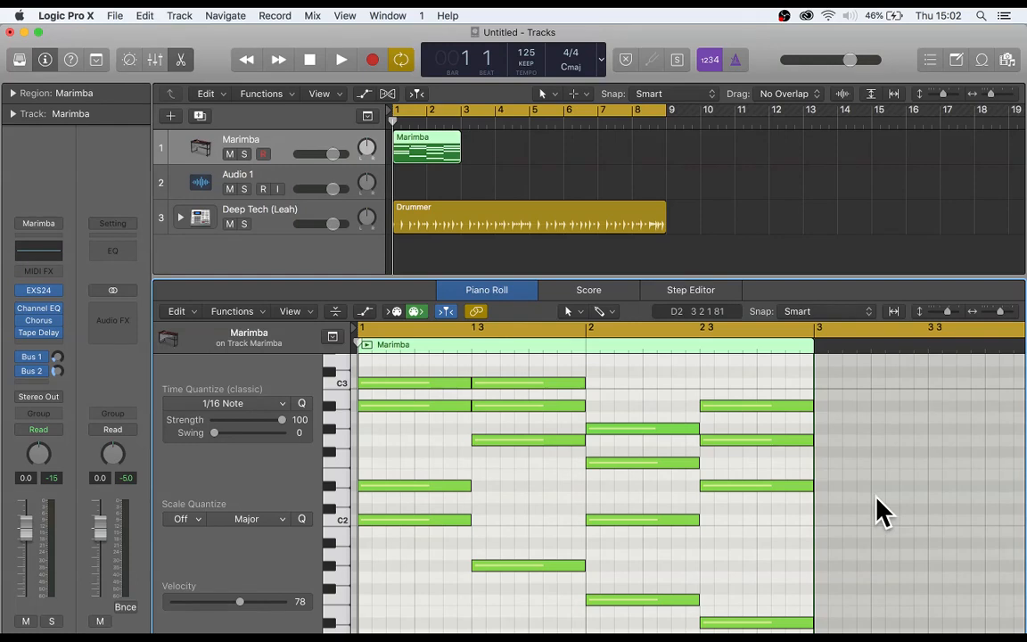
drag(827, 622, 424, 393)
click(433, 451)
drag(530, 599, 488, 386)
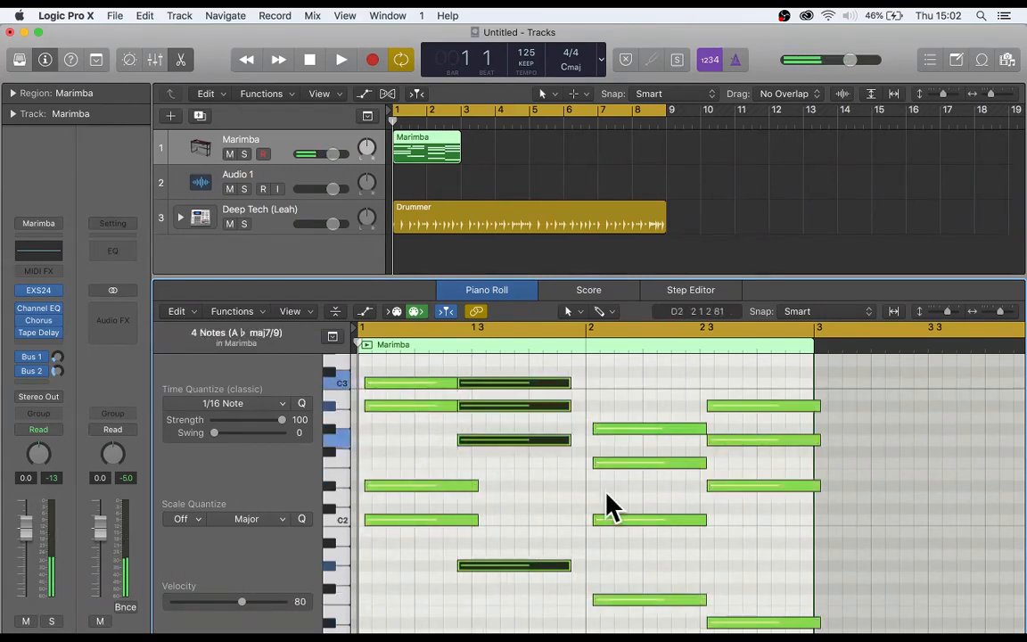
click(615, 555)
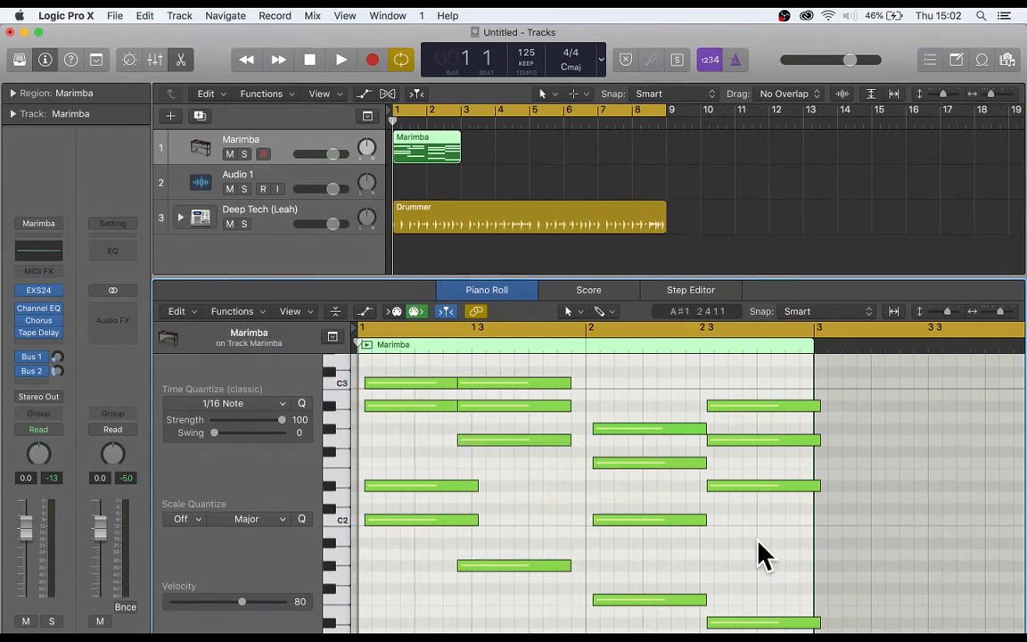
- Quantize all the notes in the Marimba region to 1/16 Note, and requantize them to 1/8 Note
drag(858, 634, 378, 375)
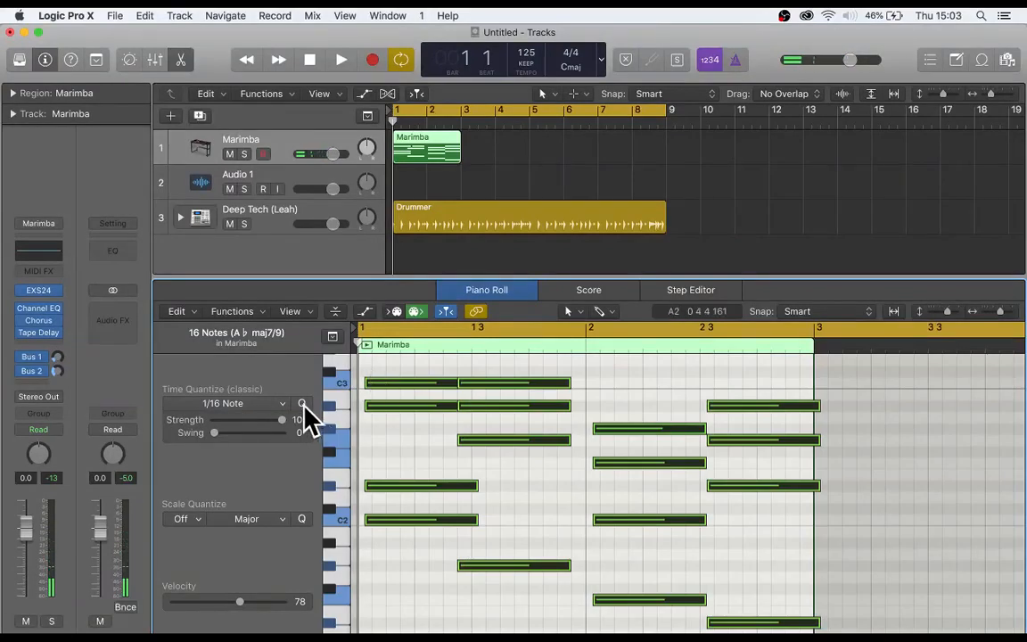
click(303, 404)
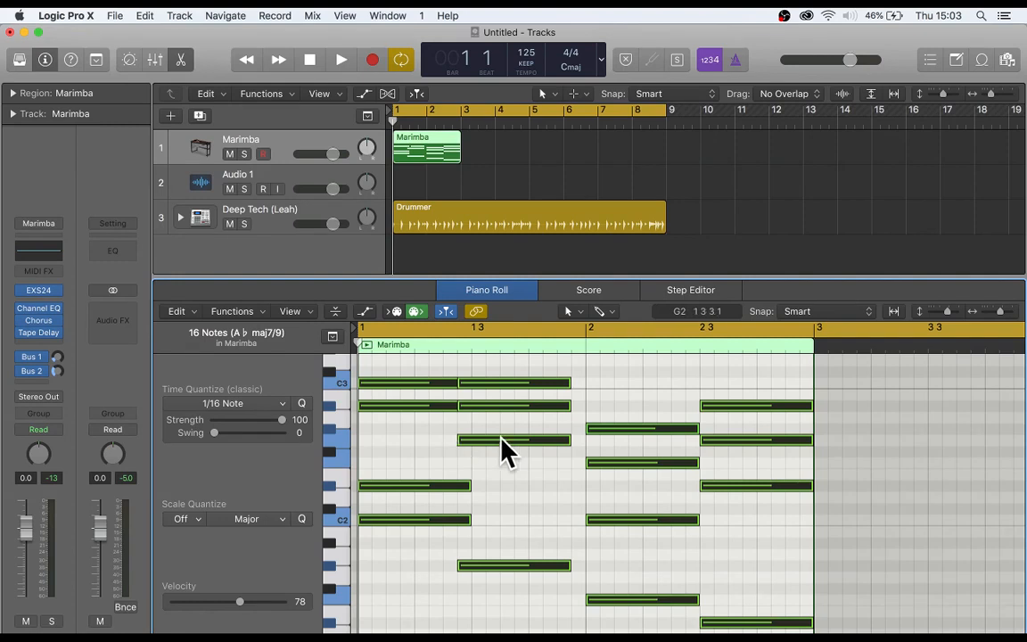
click(224, 405)
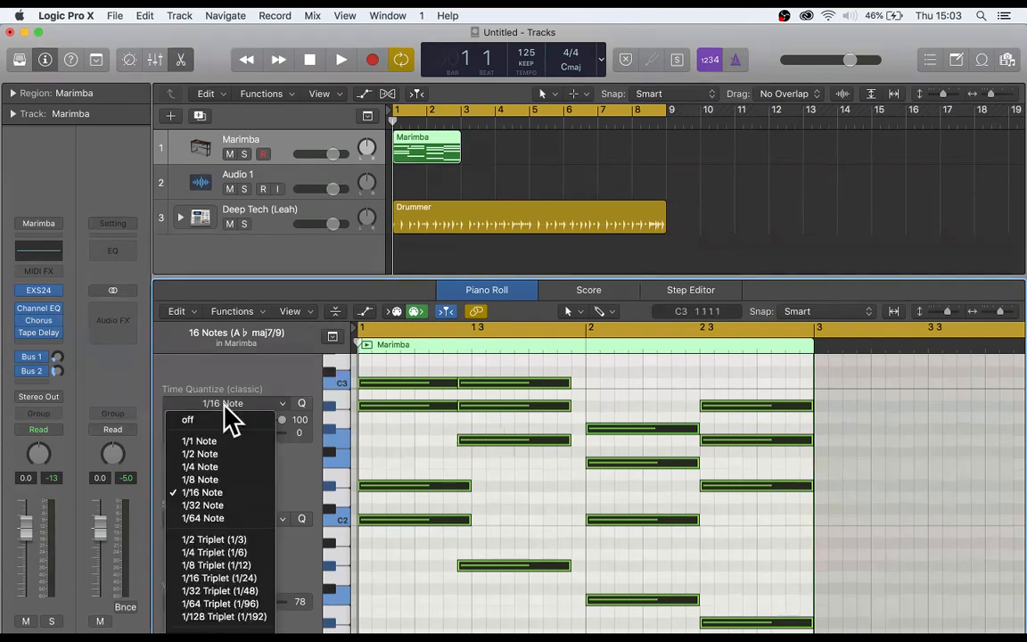
click(213, 480)
click(553, 614)
drag(553, 614, 519, 393)
click(535, 525)
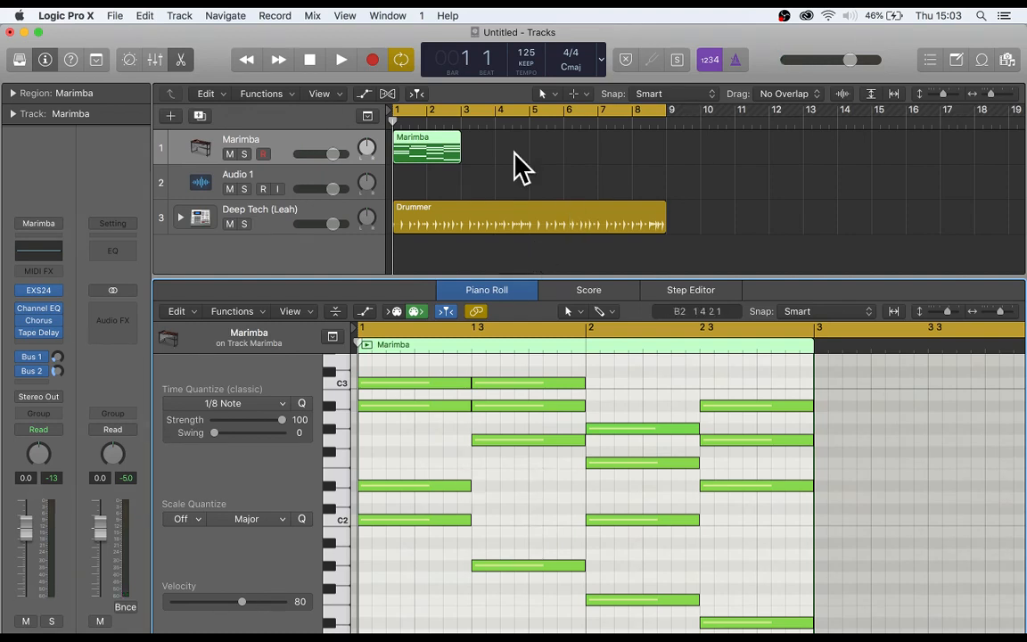
- Play back the Marimba progression with the drums from bar 1 to about bar 3 and stop
click(341, 60)
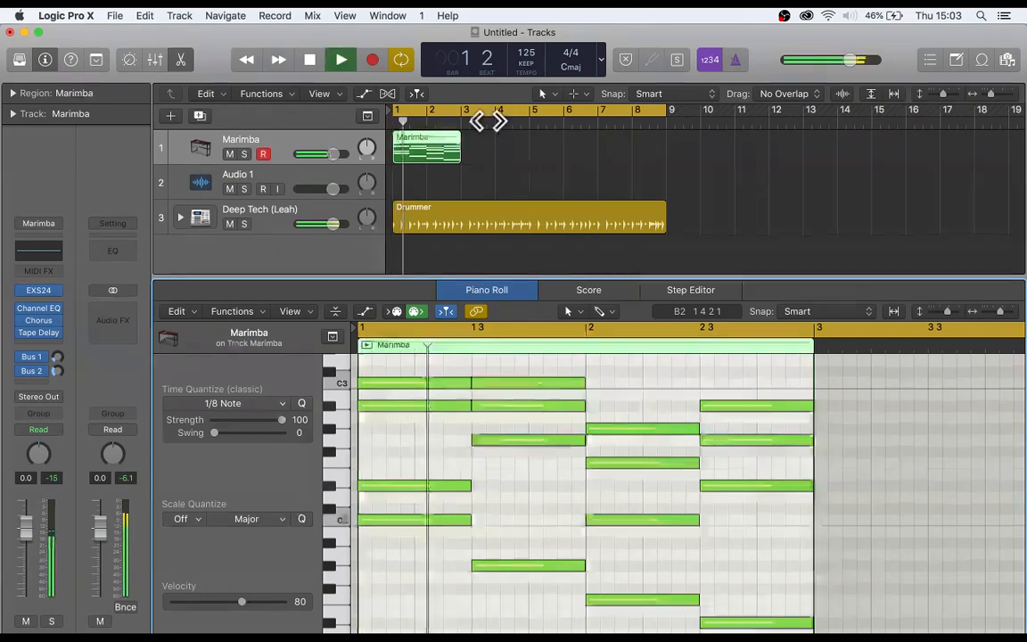
click(526, 178)
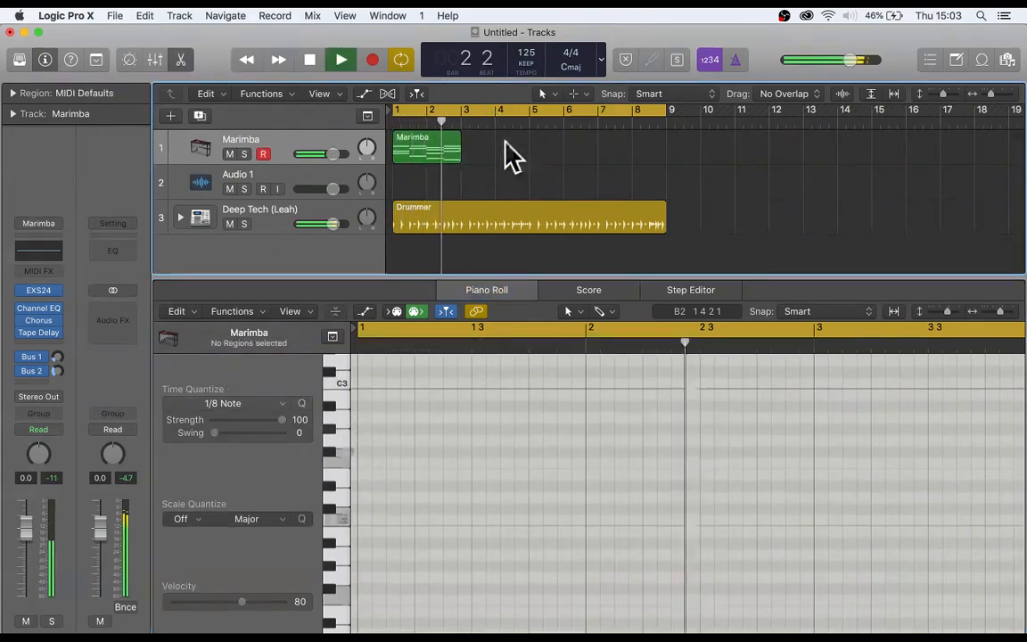
key(space)
- Try to loop the Marimba region past its end at bar 3
click(421, 153)
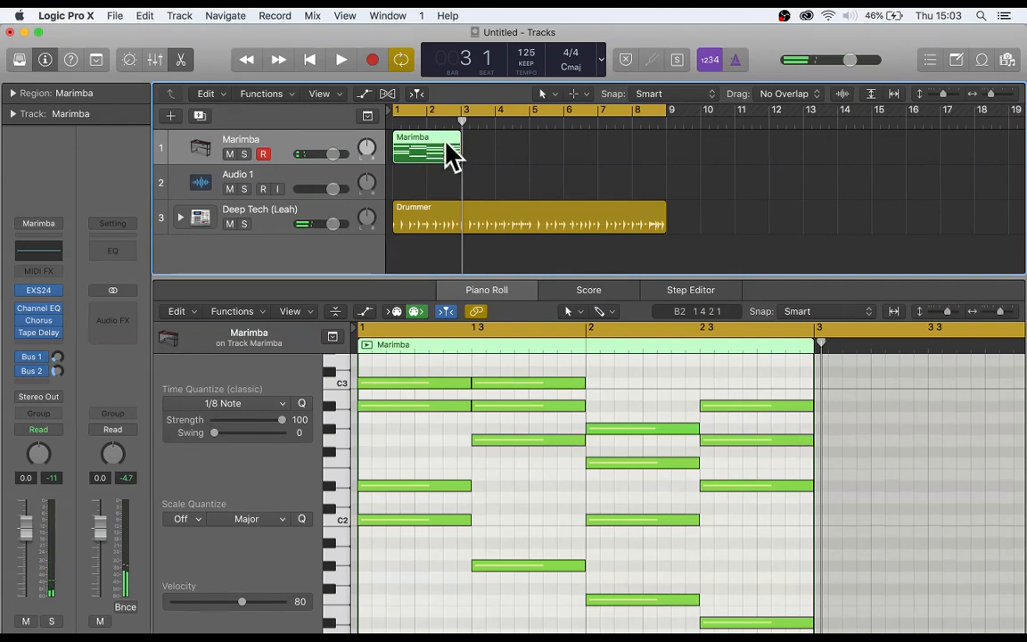
drag(463, 140, 443, 150)
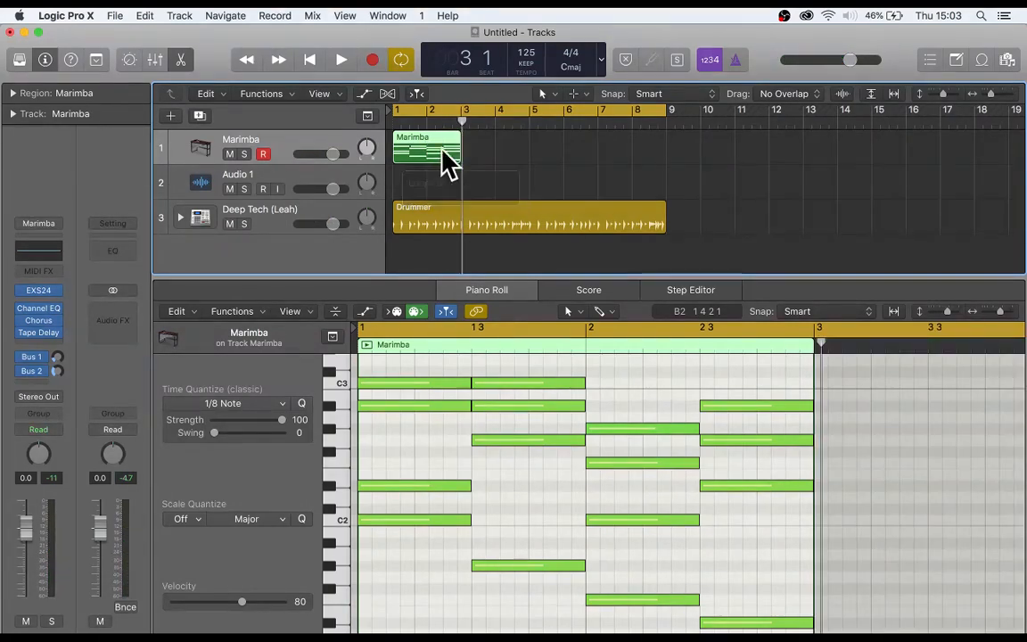
click(502, 169)
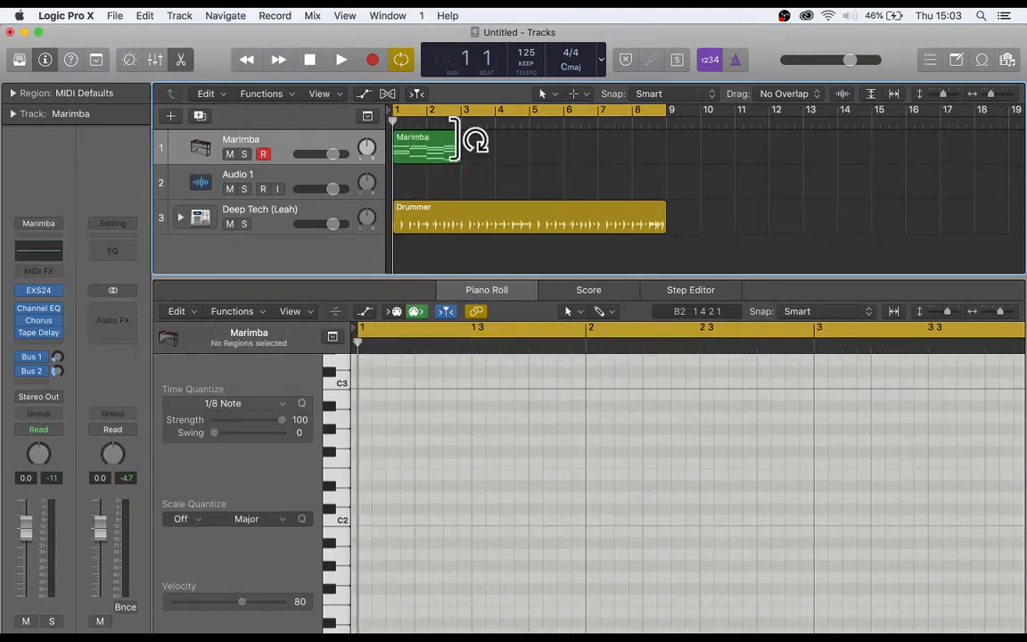
mouse_move(460, 140)
mouse_down()
mouse_move(663, 147)
mouse_move(460, 154)
mouse_up()
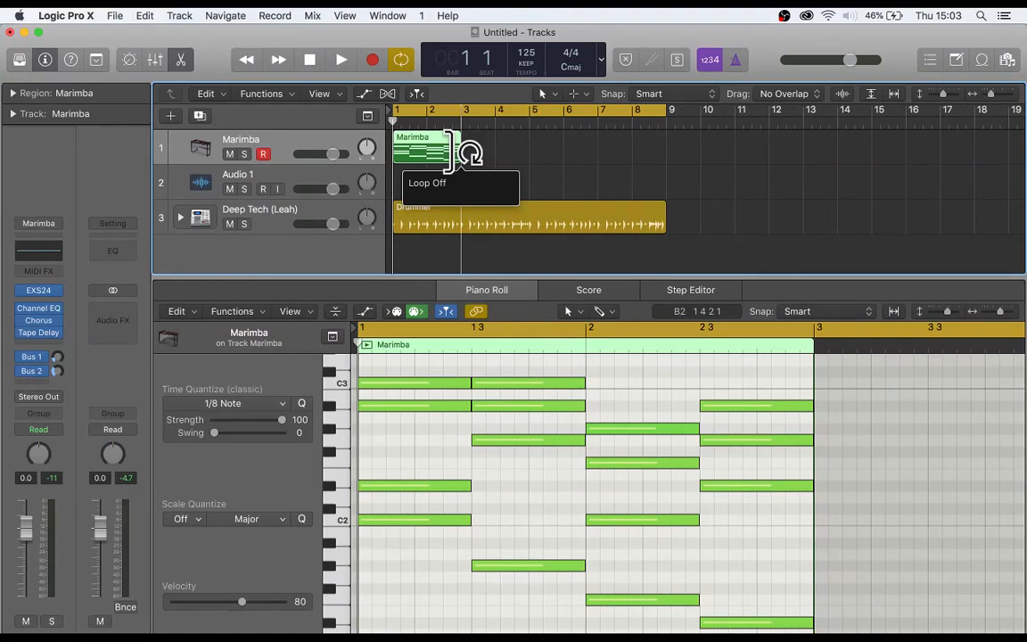
click(560, 177)
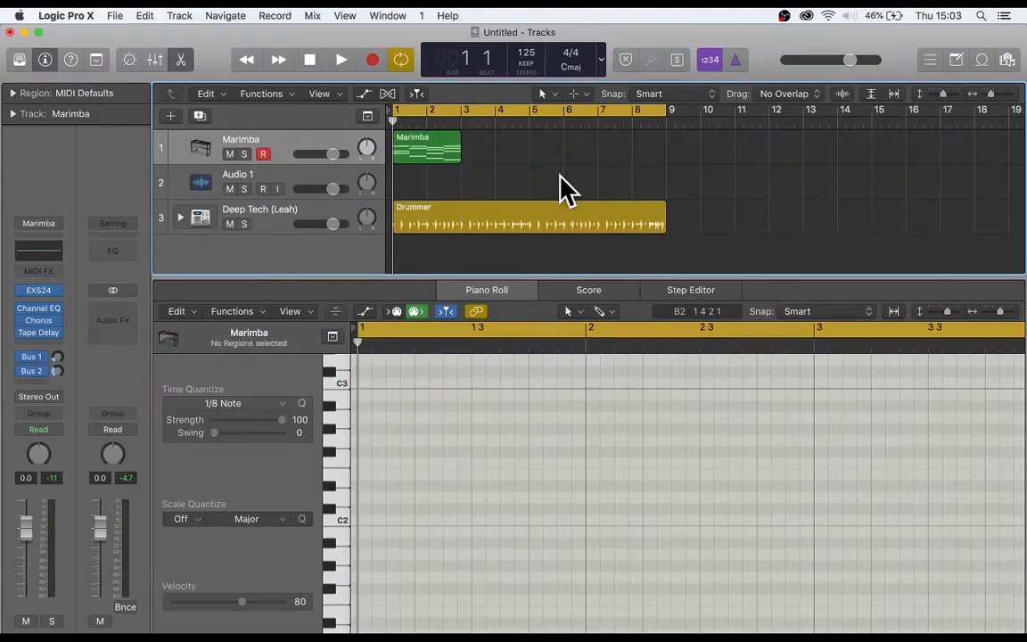
- Copy the two-bar Marimba region to bars 3, 5 and 7 to fill the eight-bar cycle
drag(414, 154, 549, 159)
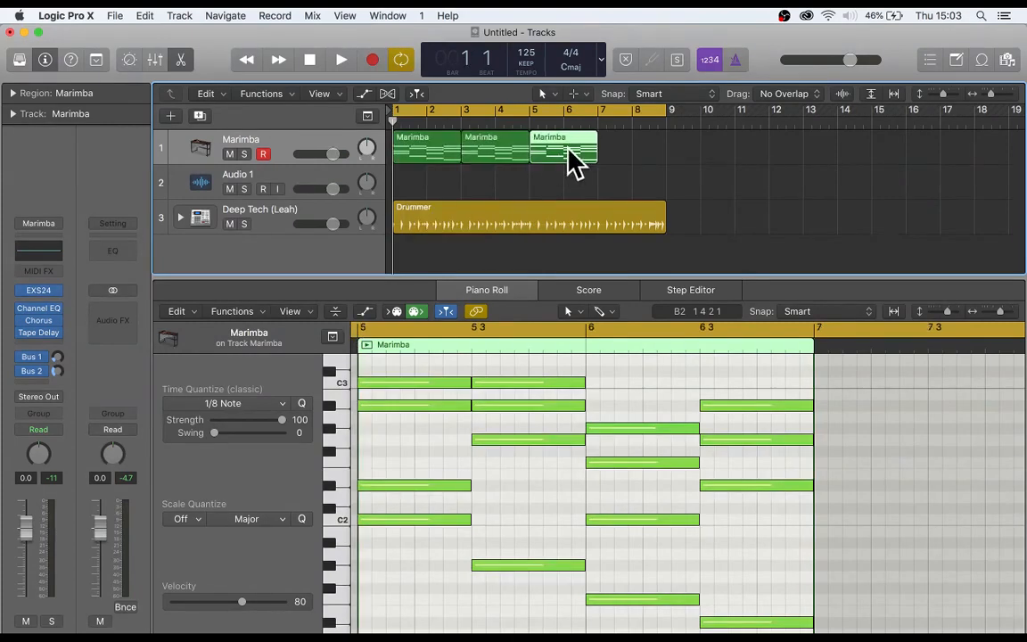
key(super+r)
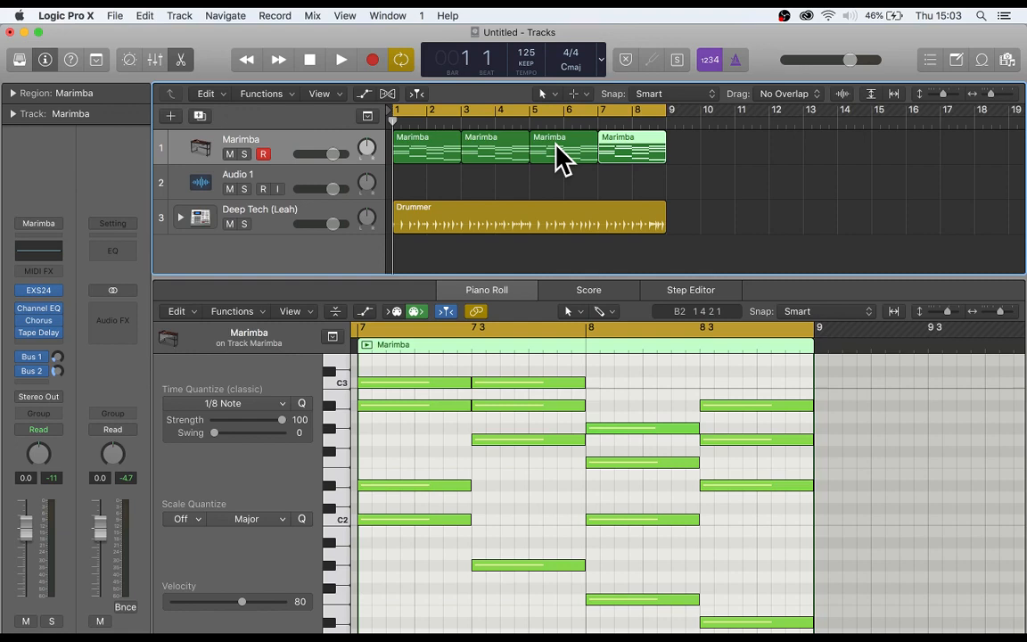
- In the Marimba region at bar 5, move the F2 note at the start of bar 6 up an octave to F3
click(560, 160)
click(615, 462)
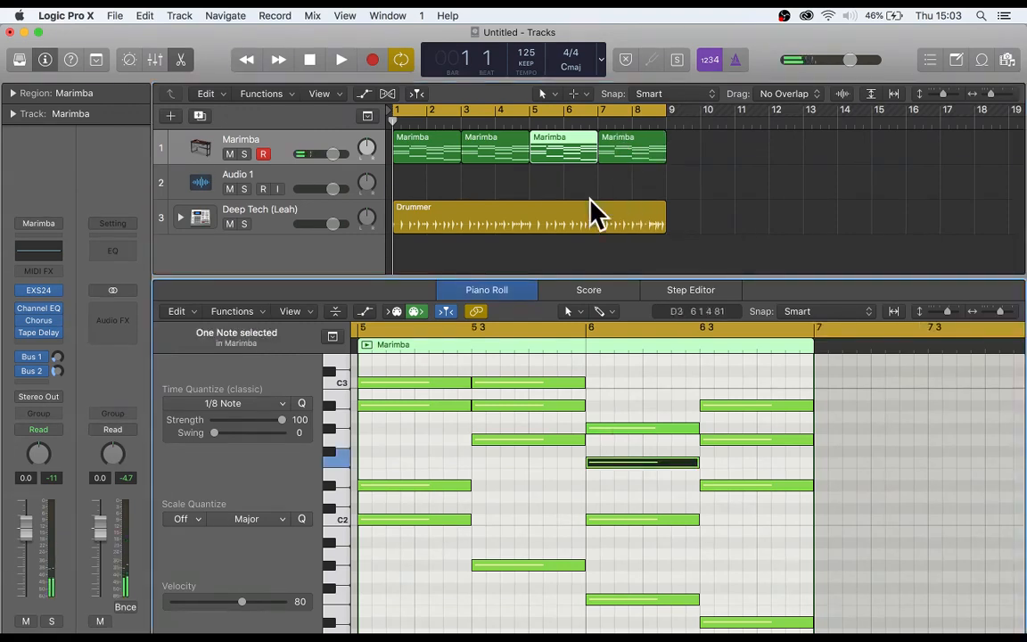
scroll(617, 493, up, 1)
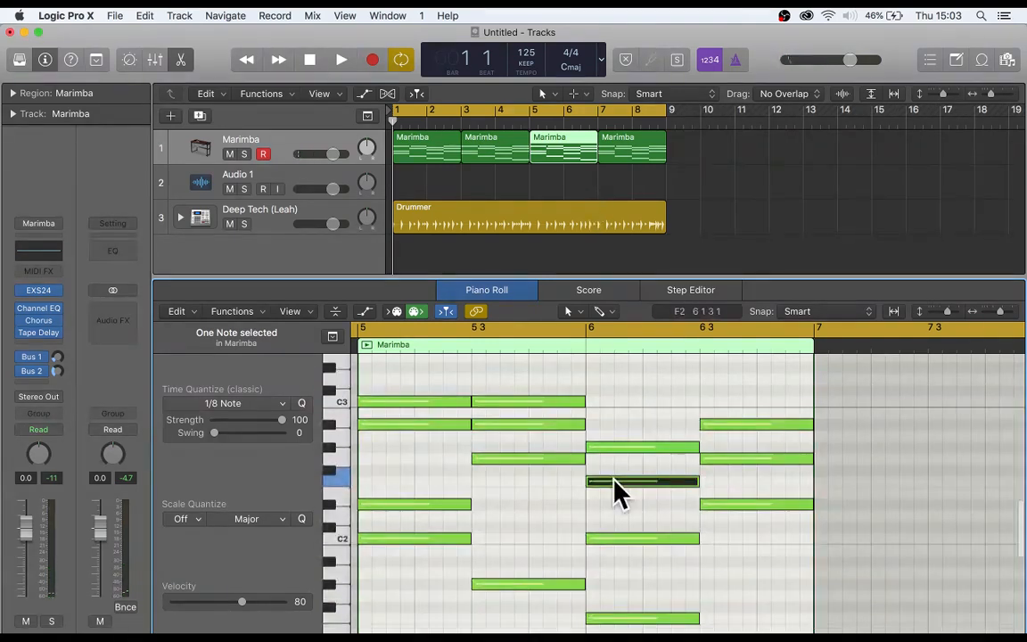
drag(613, 480, 602, 376)
click(578, 152)
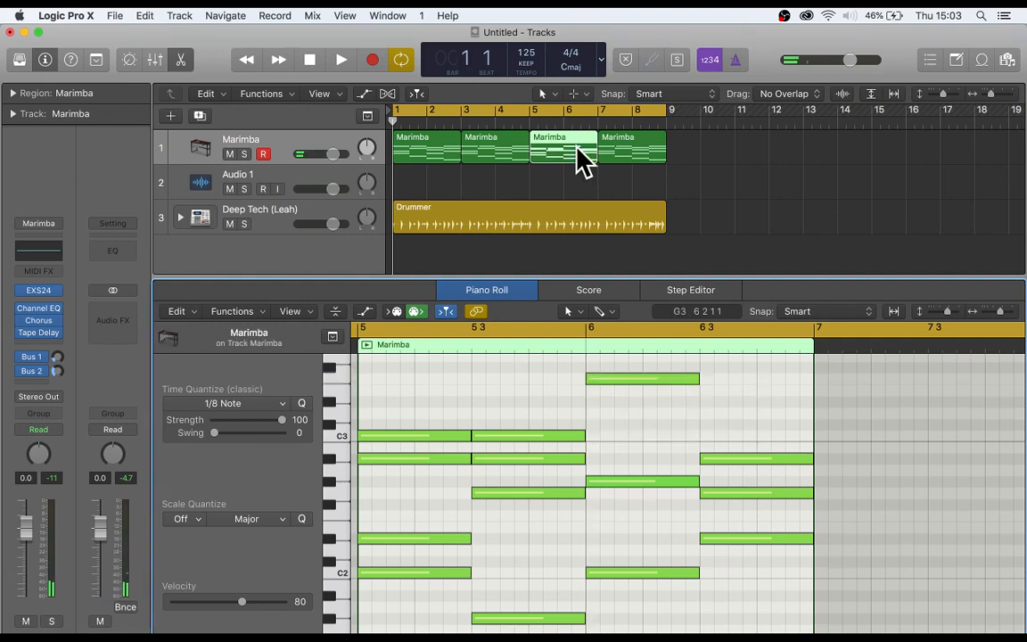
click(555, 181)
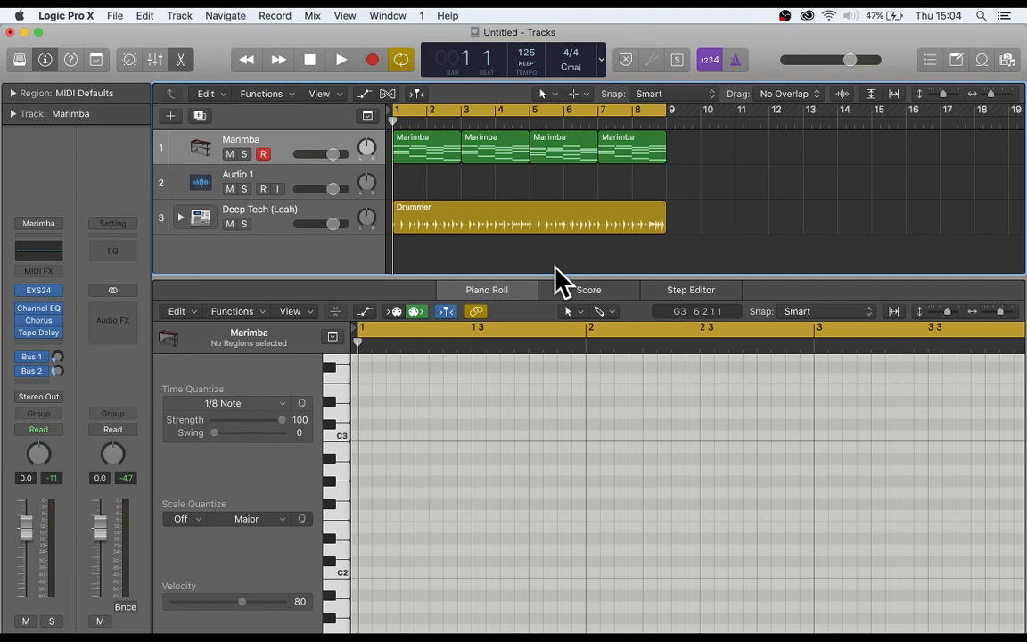
- In the first Marimba region, split the C3 note at bar 1, beat 3 in half with the Scissors tool
click(603, 360)
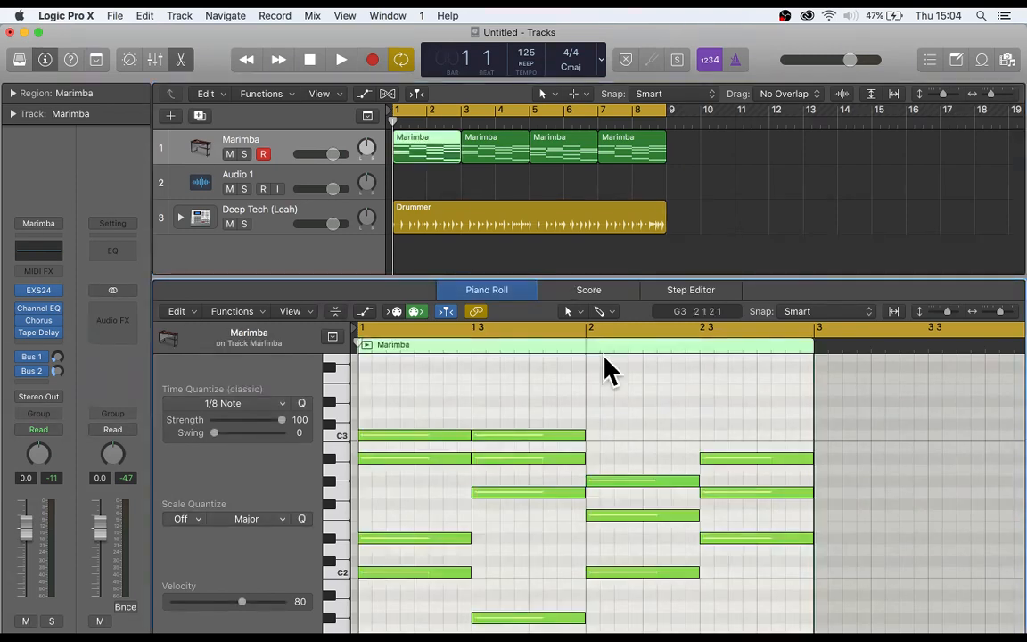
key(t)
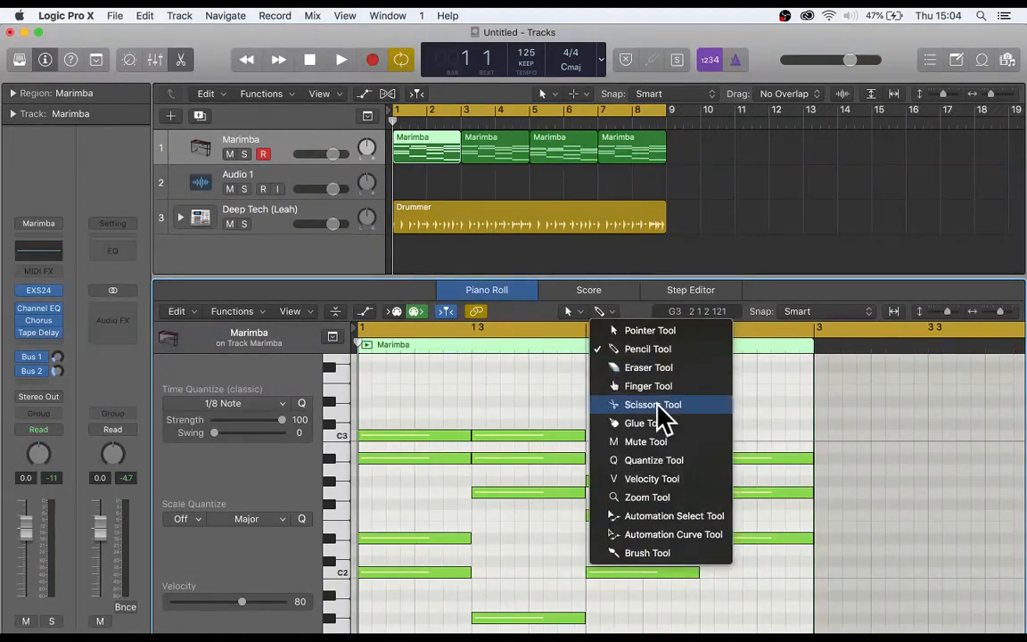
click(658, 407)
click(529, 435)
- Set the velocities of the split C3 note's halves to 96 and 70 with the Velocity tool
key(t)
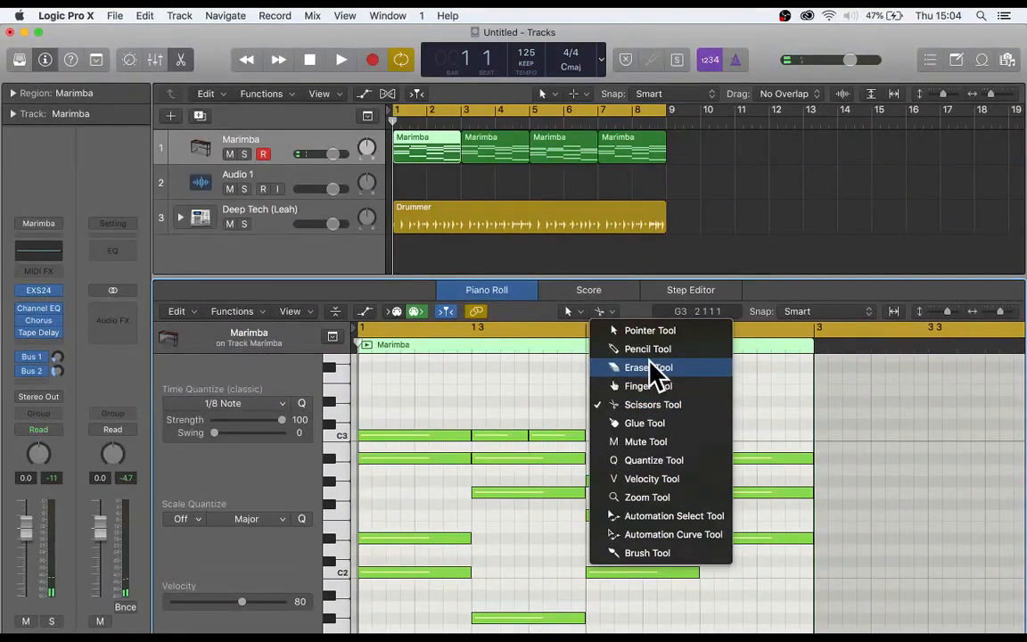
key(v)
drag(513, 435, 513, 401)
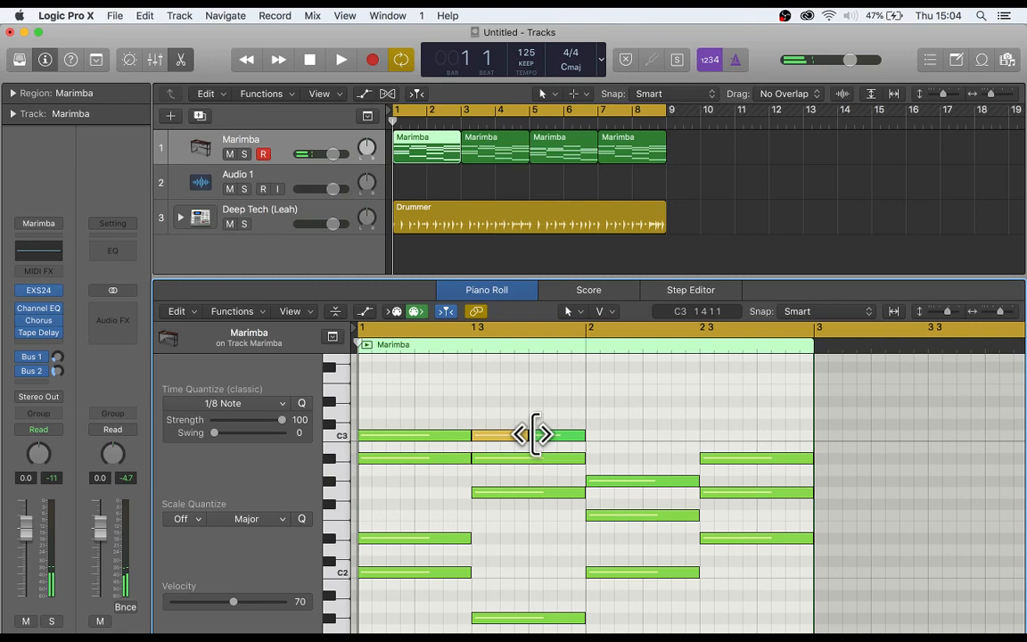
- Join the two halves of the C3 note at bar 1, beat 3 with the Glue tool and deselect the region
click(599, 312)
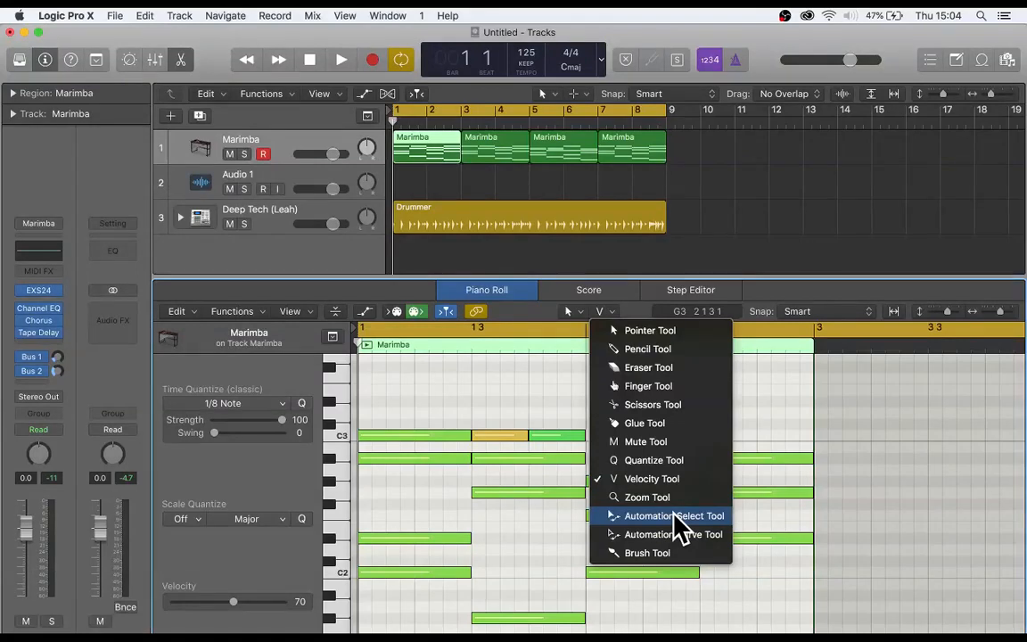
click(632, 415)
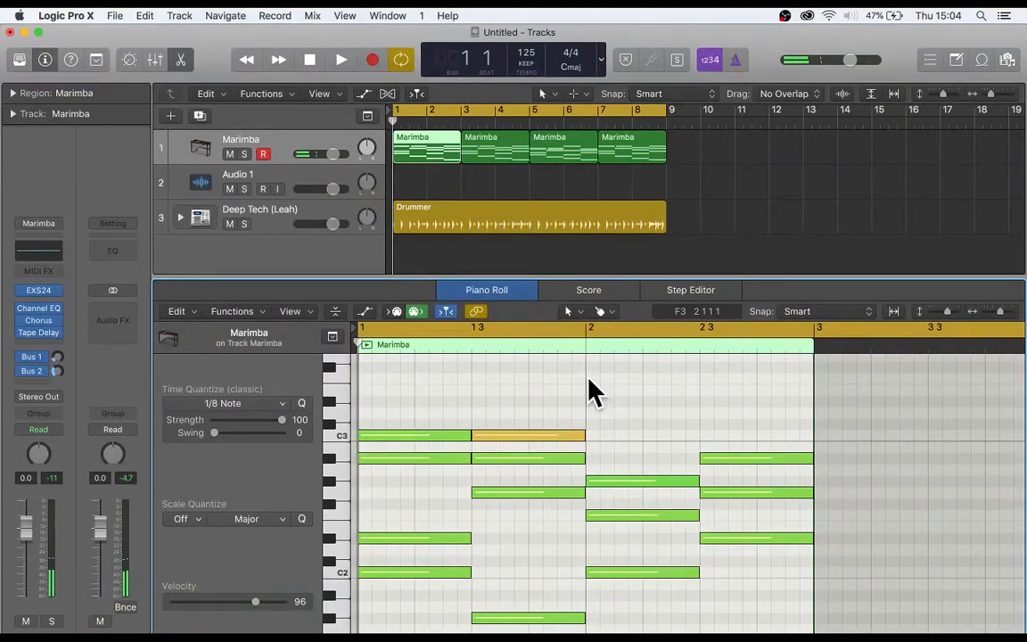
click(719, 189)
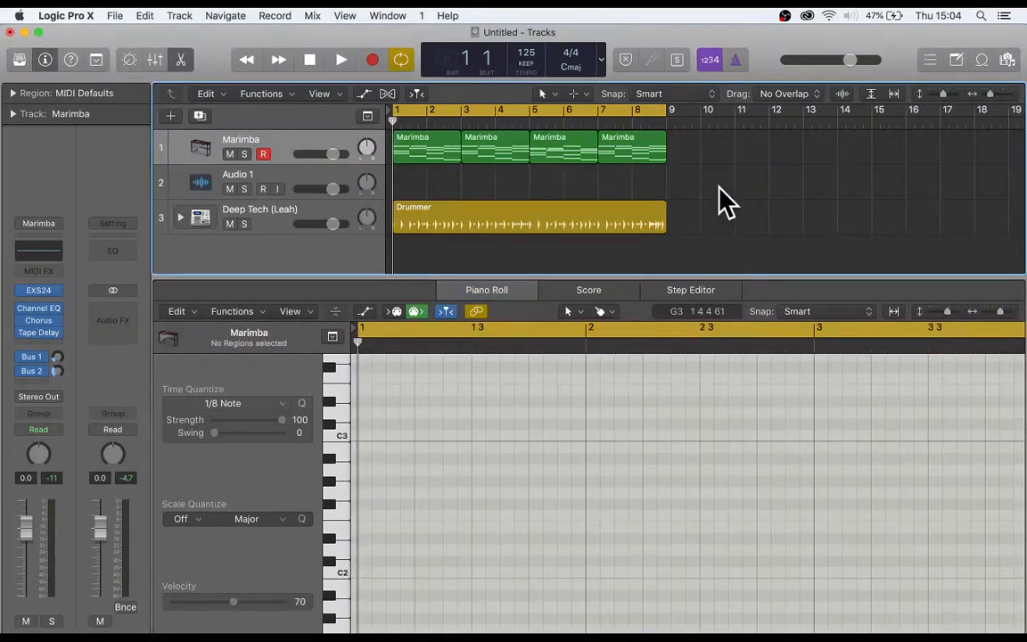
- Mute the Marimba regions at bars 3 and 7 with the Mute tool, and unmute the region at bar 3
key(t)
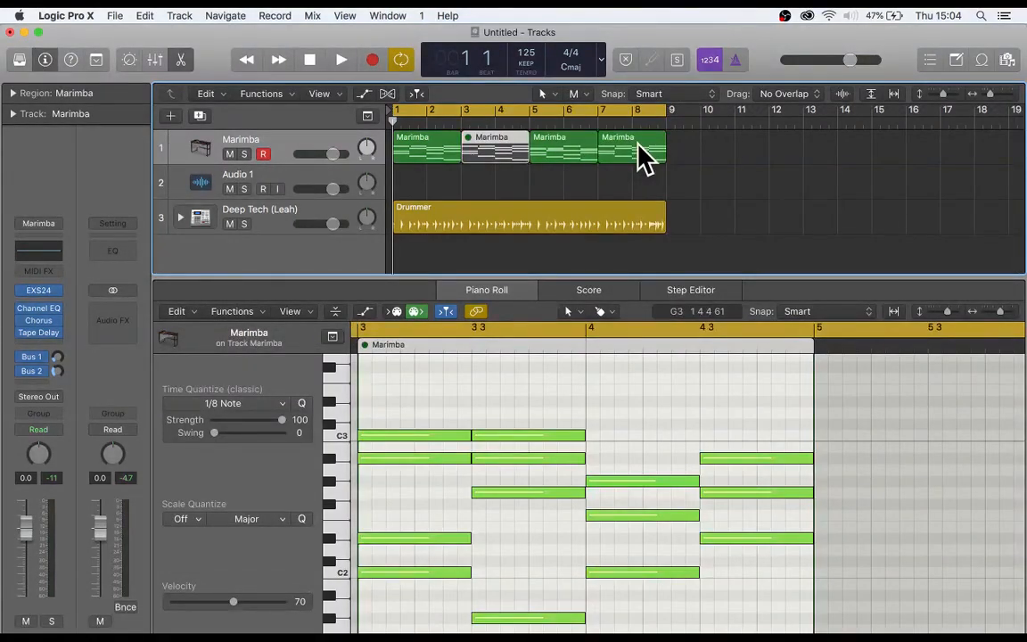
super+click(638, 156)
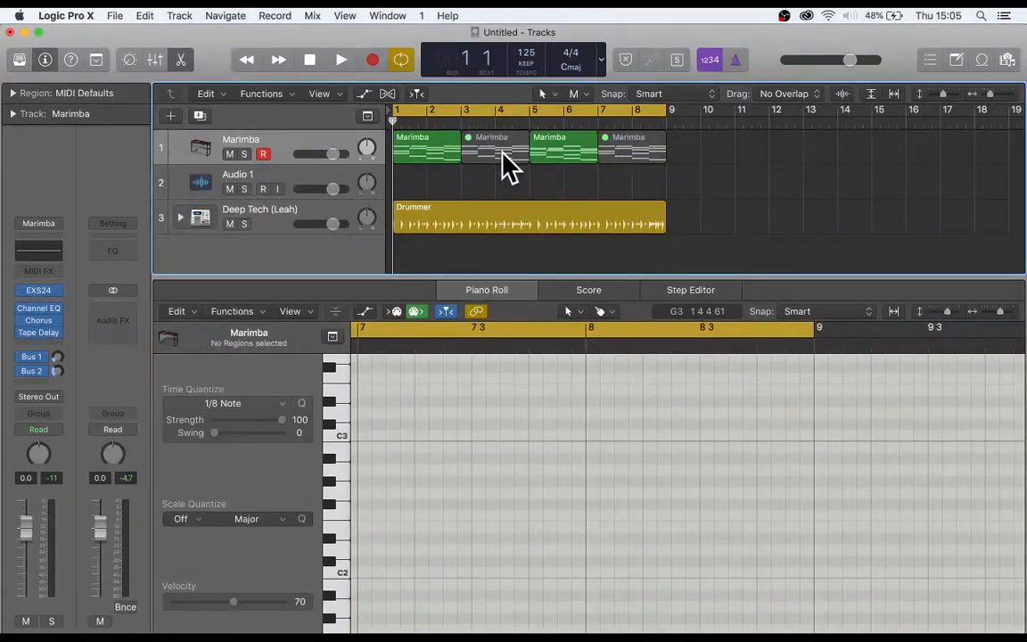
super+click(509, 165)
- Unmute the Marimba regions and split the Drummer region at bar 5 with the Scissors tool
click(575, 94)
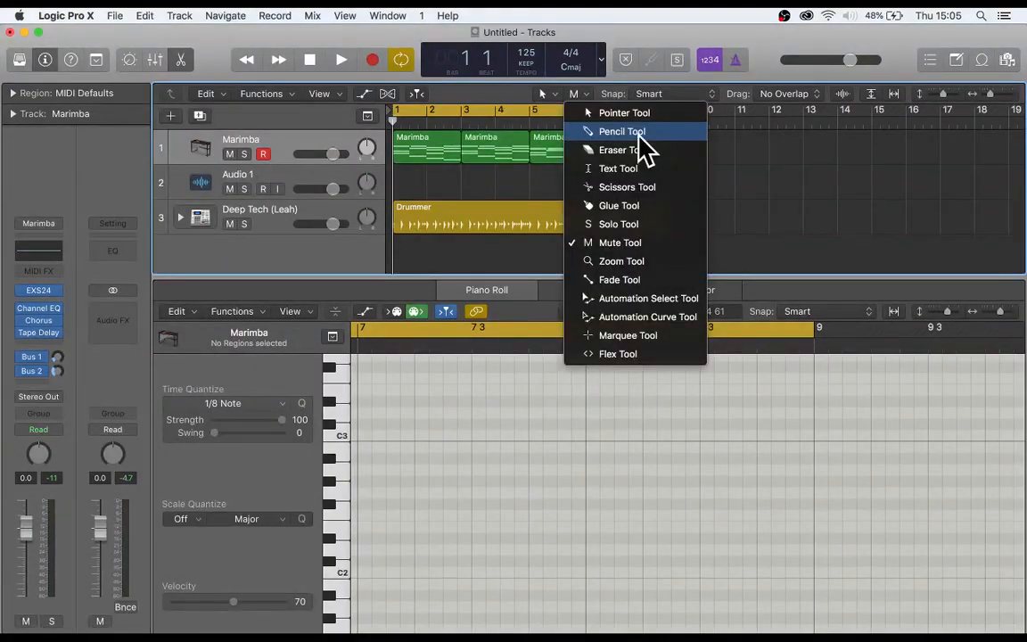
click(640, 132)
click(629, 214)
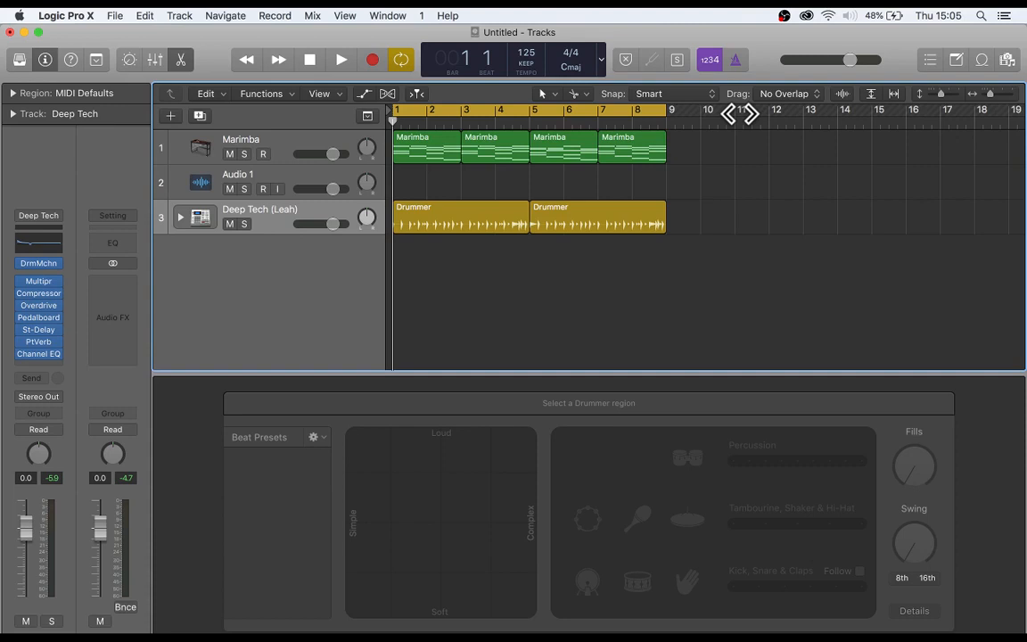
- Look through the home folder in the All Files browser and audition the Apple Loop 4th Dimension Beat 01 in the Loop Browser
click(1002, 61)
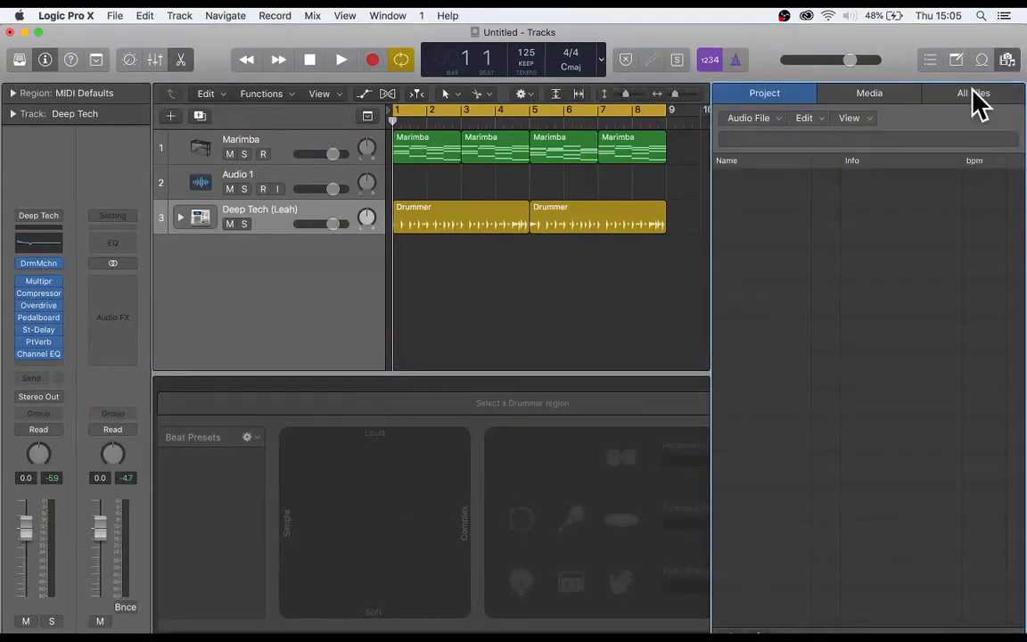
click(974, 94)
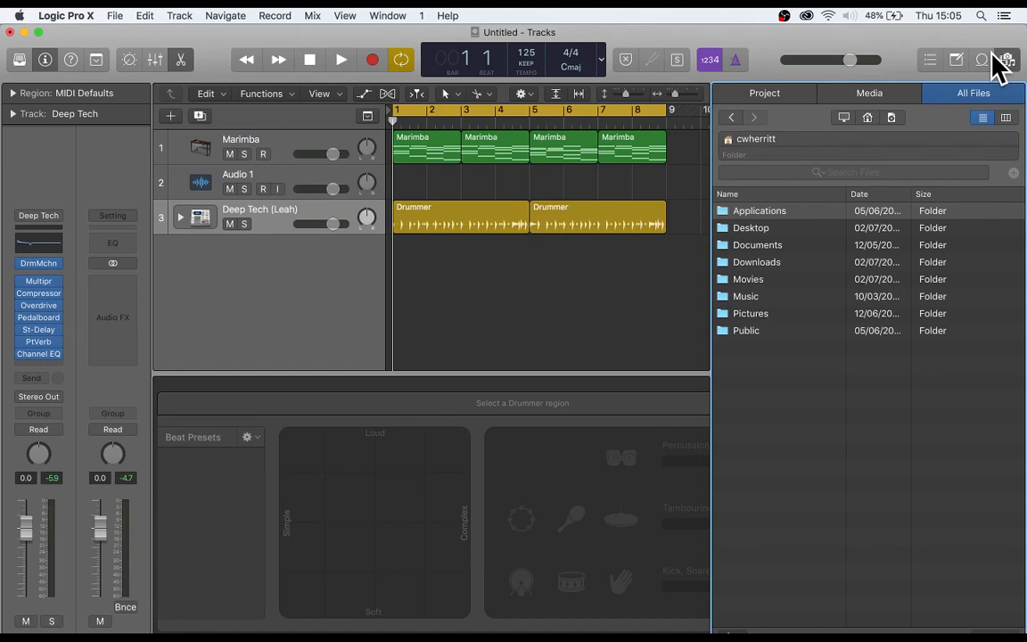
click(983, 59)
click(788, 305)
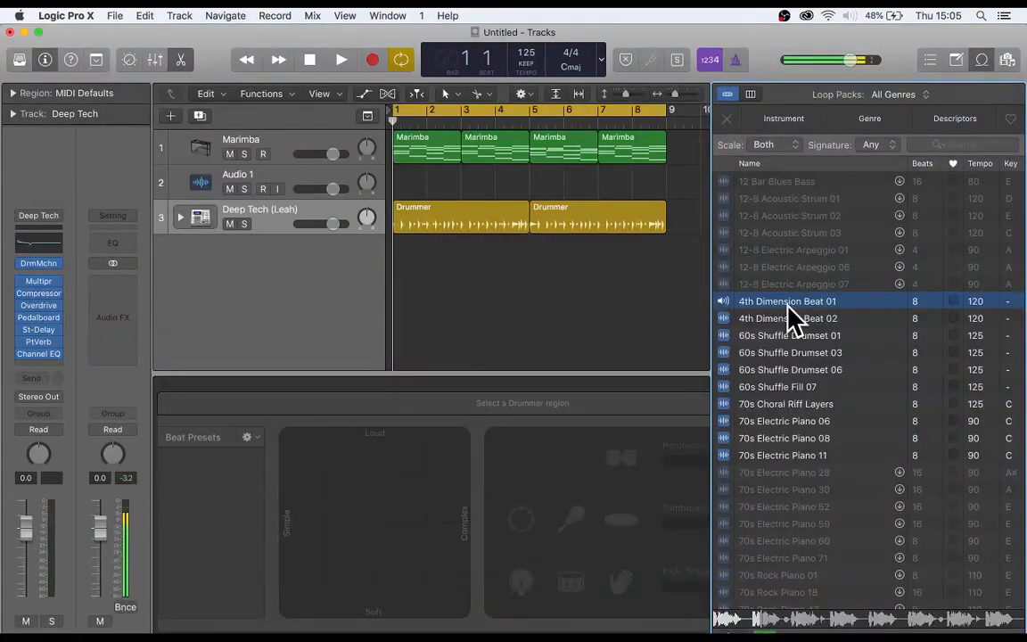
scroll(789, 352, down, 10)
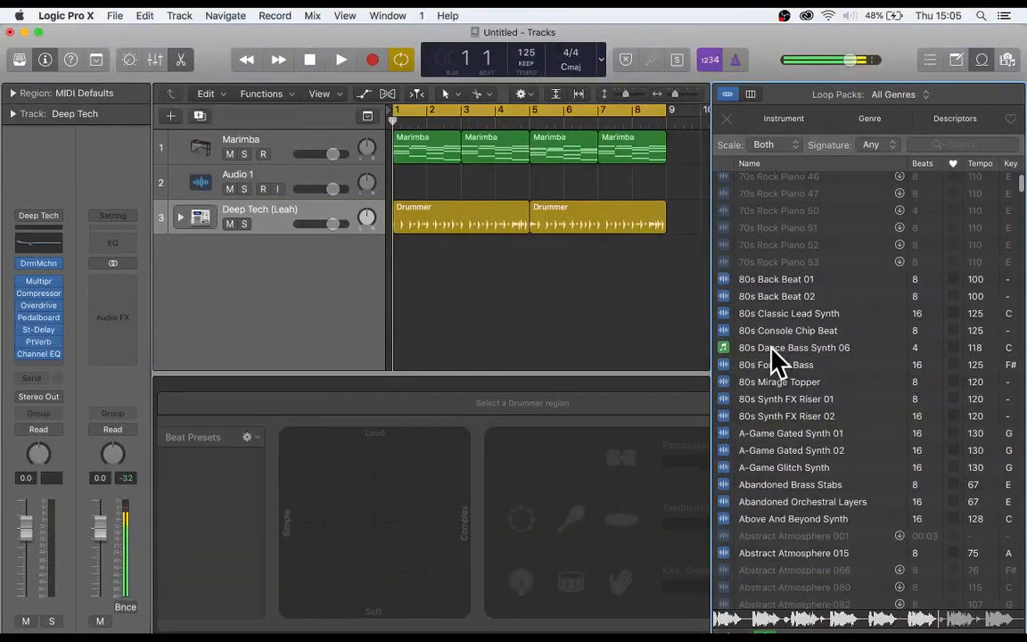
key(space)
key(space)
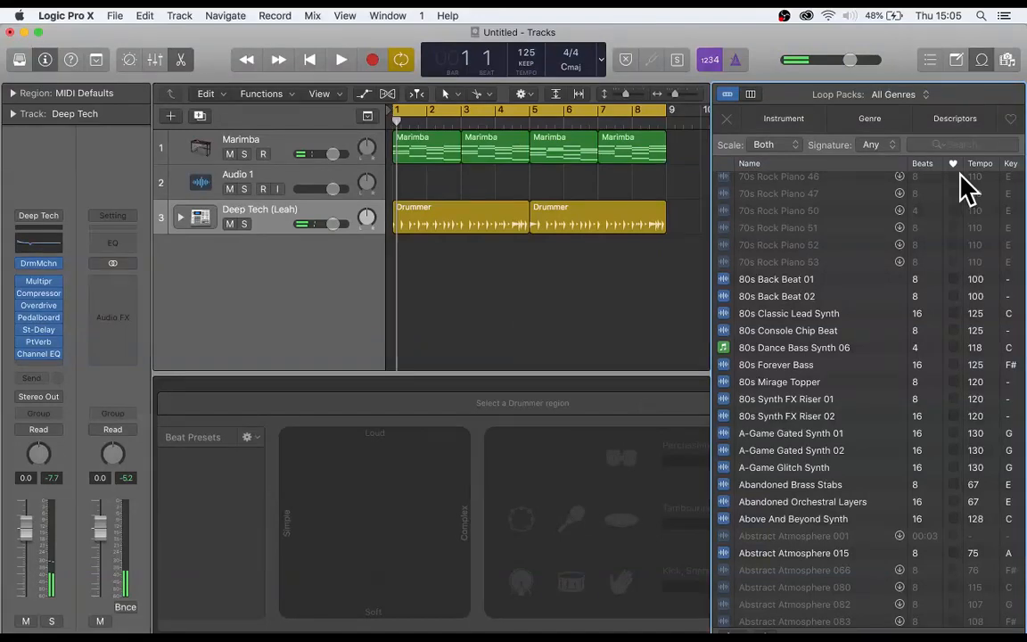
- Filter the Apple Loops by the Percussion instrument and place Conga Groove 02 on the Audio 1 track at bar 1
click(784, 117)
click(772, 175)
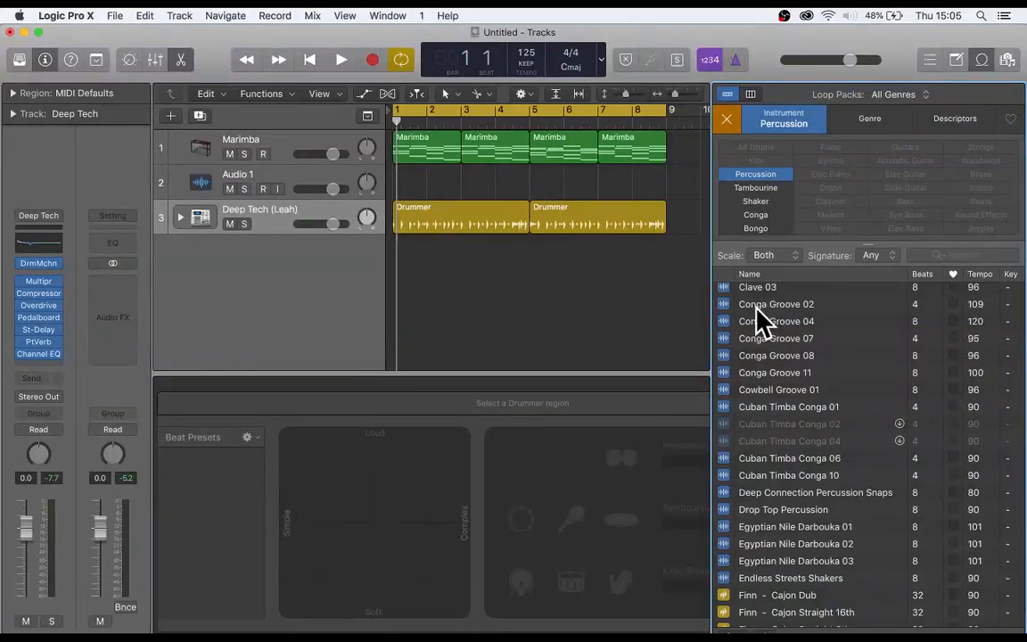
drag(757, 308, 401, 187)
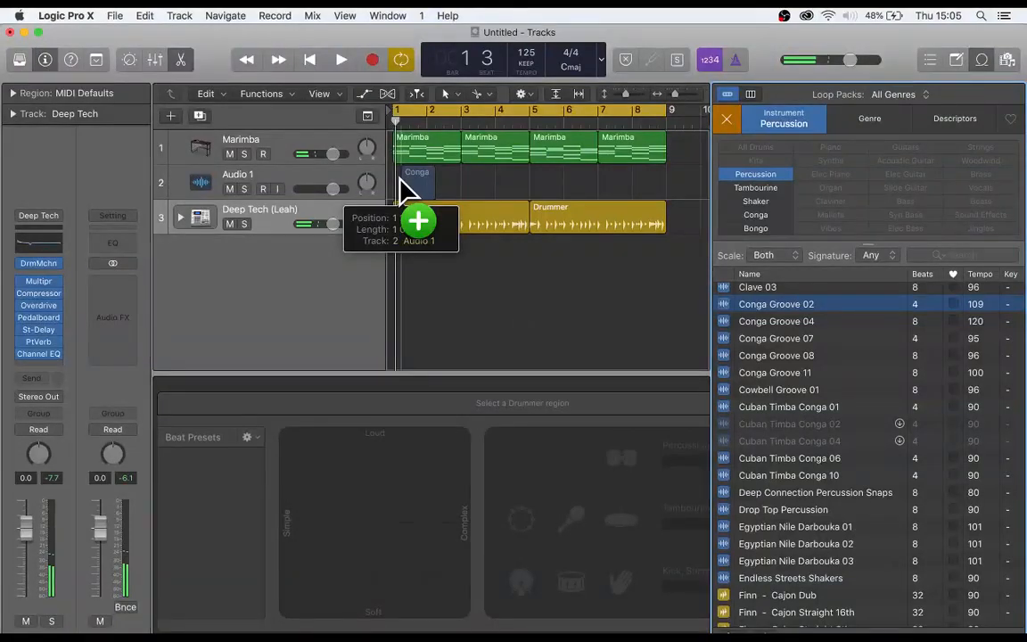
- Copy the Conga Groove 02 region along its track to fill bars 1 to 8, and play the project back
drag(401, 183, 472, 183)
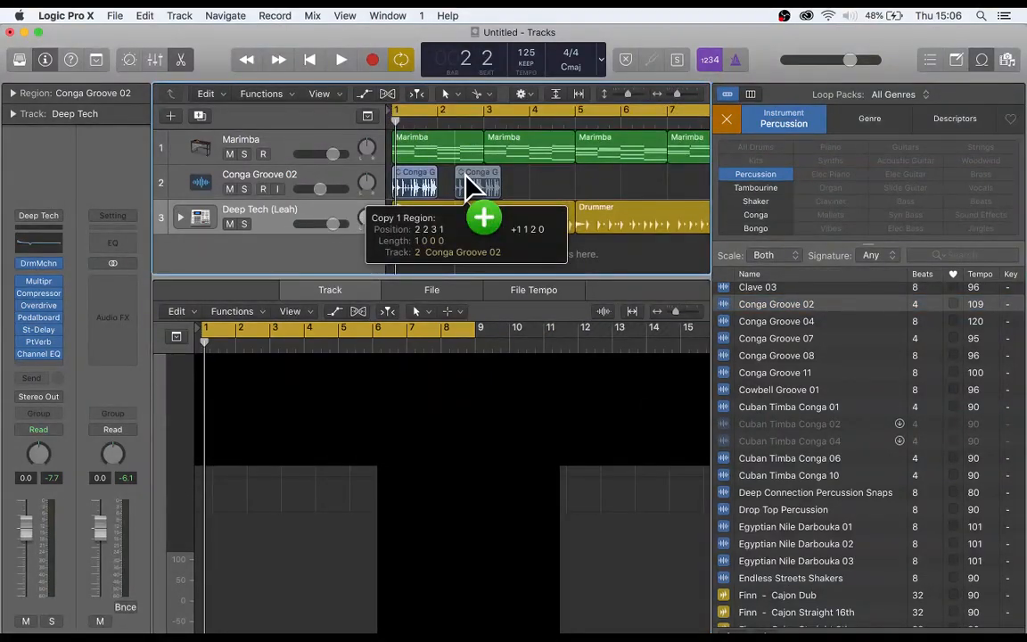
drag(472, 183, 470, 184)
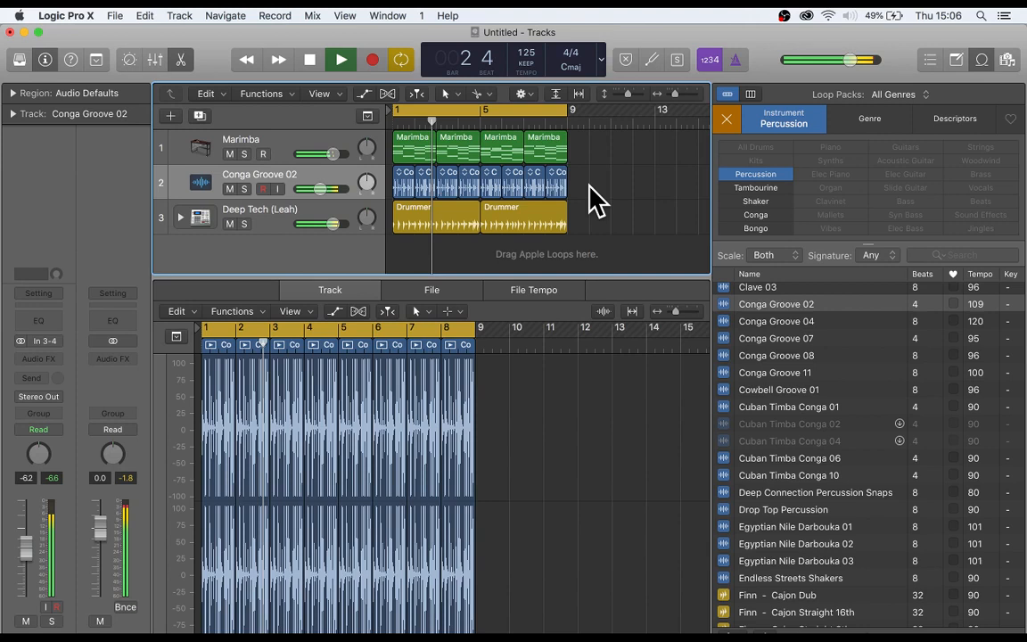
key(space)
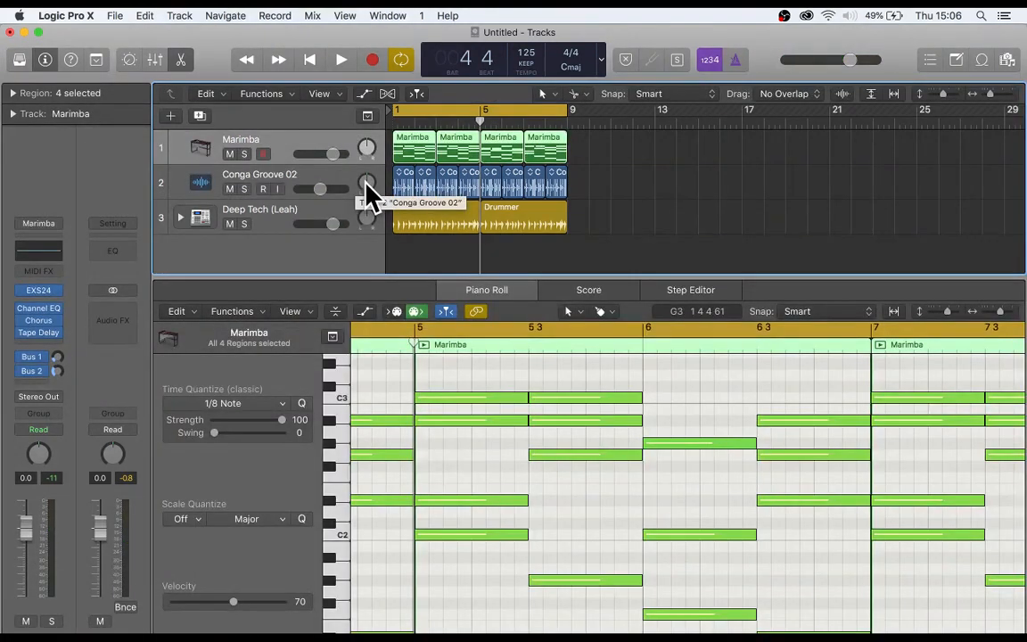
- Compare the Conga Groove 02 track's waveforms in the audio editor with the Marimba track's MIDI notes in the Piano Roll
click(296, 171)
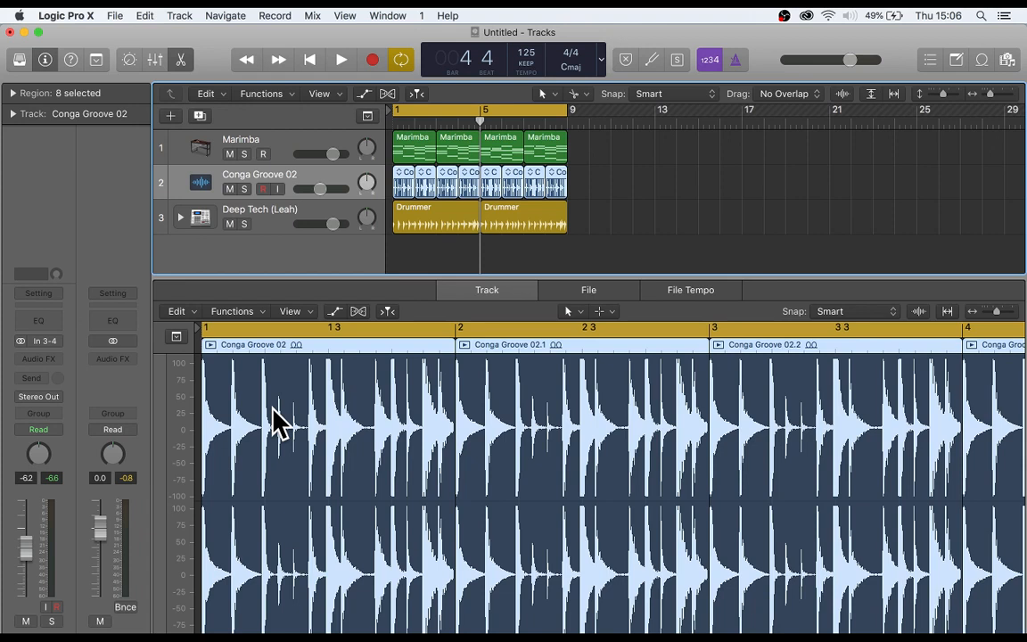
key(Up)
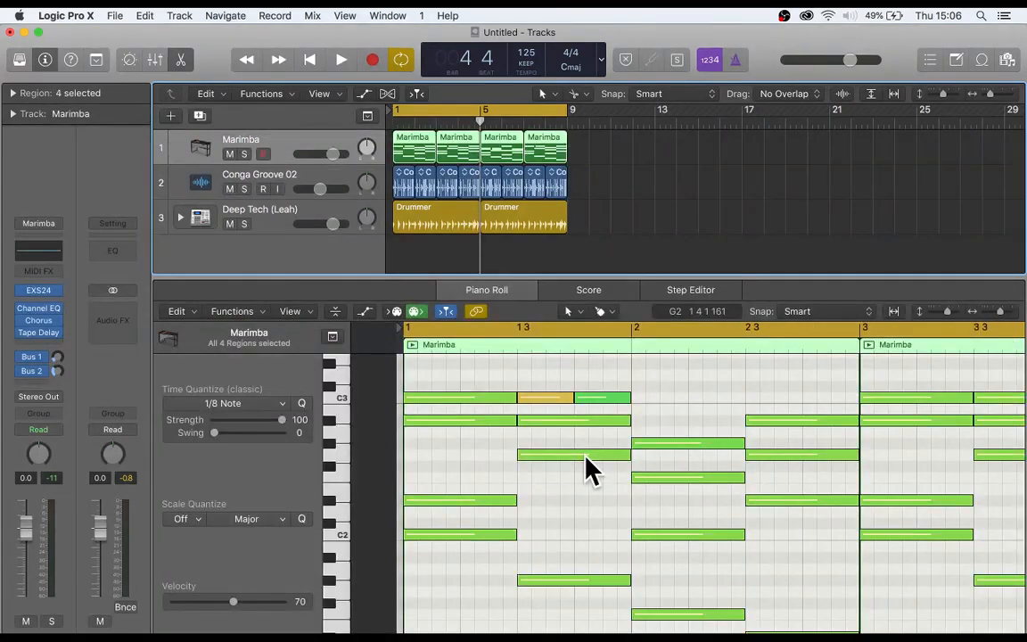
scroll(553, 490, right, 2)
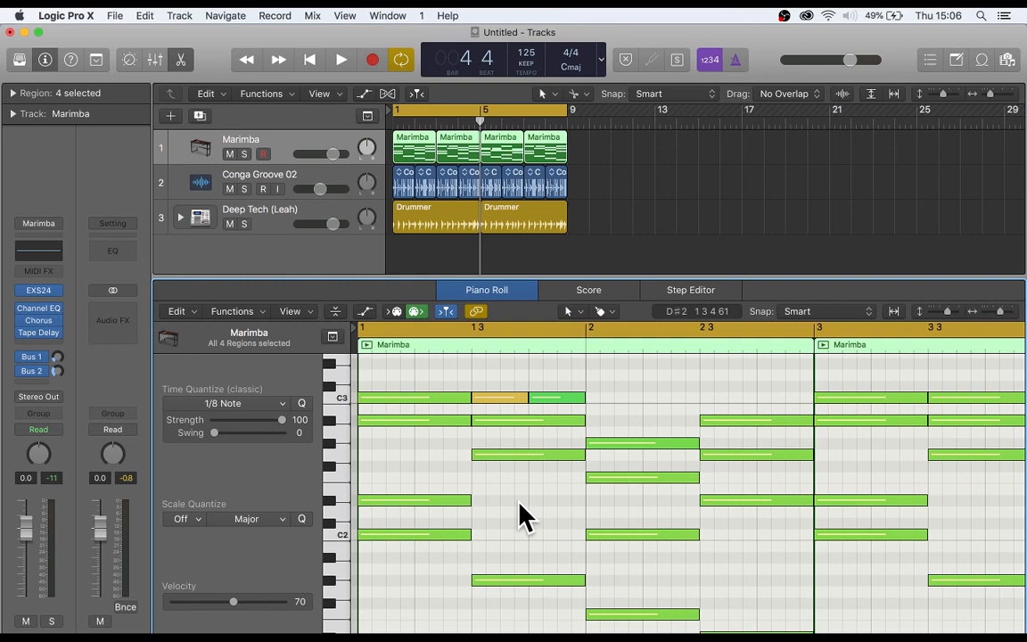
- Change the Marimba track's sound to the Grand Piano and Strings patch from the Library's Piano category, and close the Library
key(y)
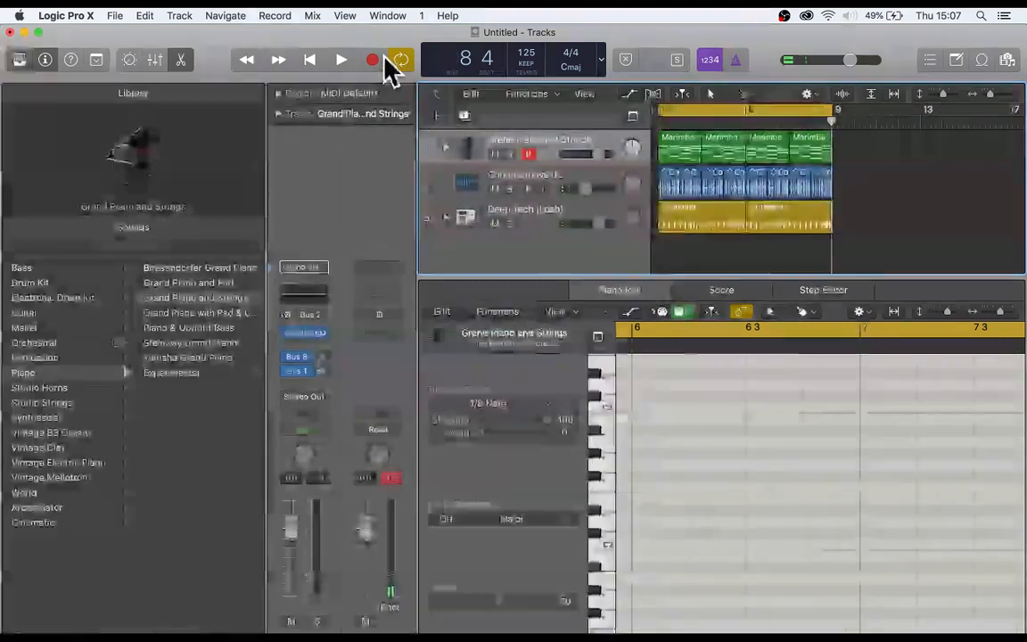
key(y)
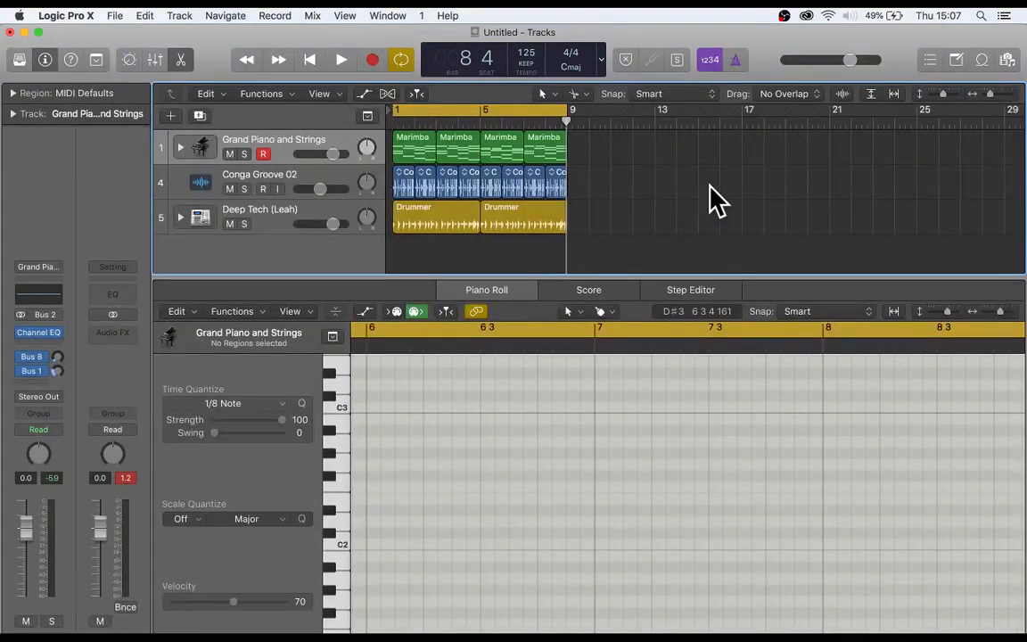
- Select the Deep Tech drummer track to bring up its Drummer Editor
key(Down)
key(Down)
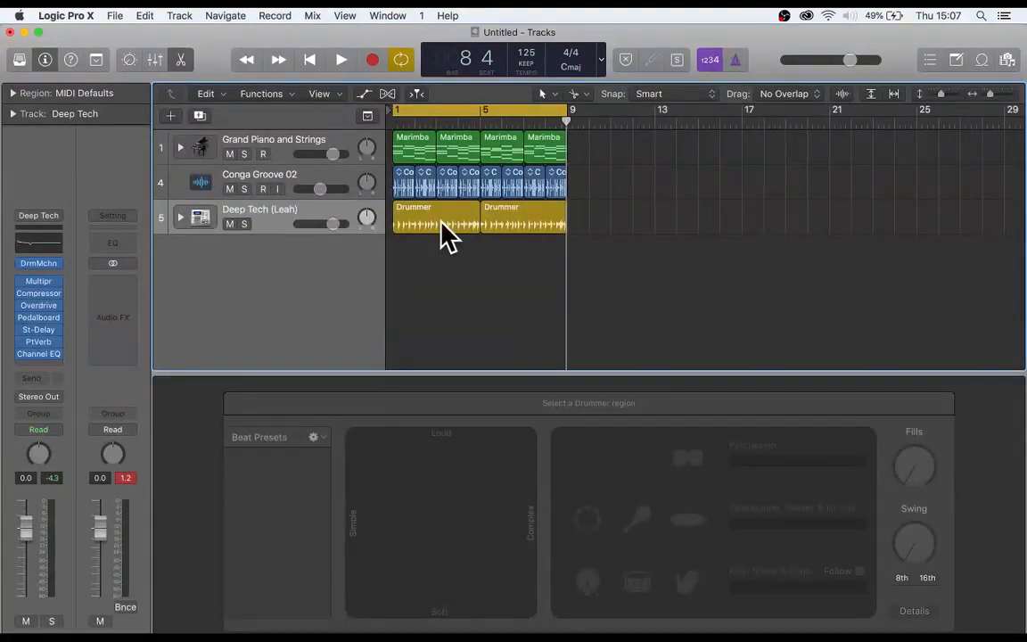